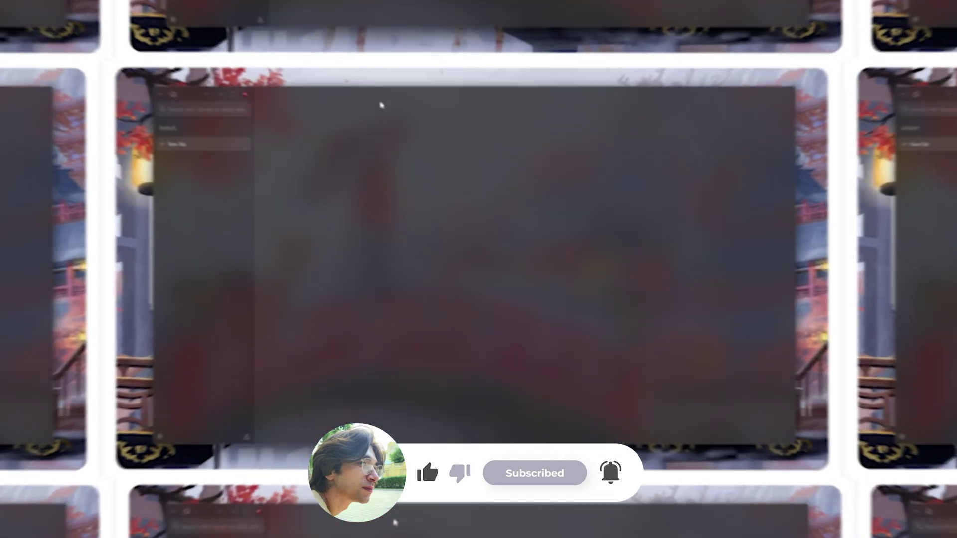
# - Go to about:support and open the Profile Folder from Application Basics in File Explorer
pyautogui.click(207, 109)
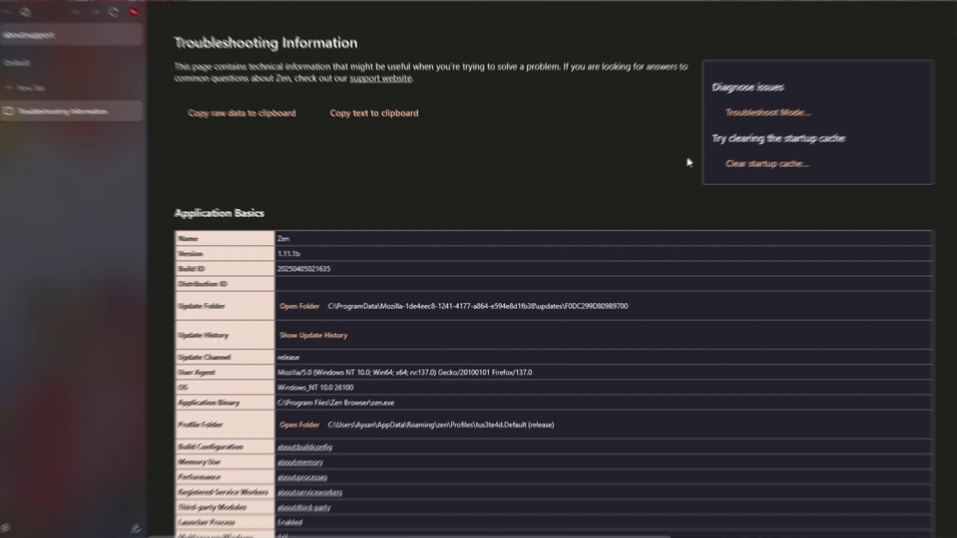
pyautogui.scroll(-3, 413, 289)
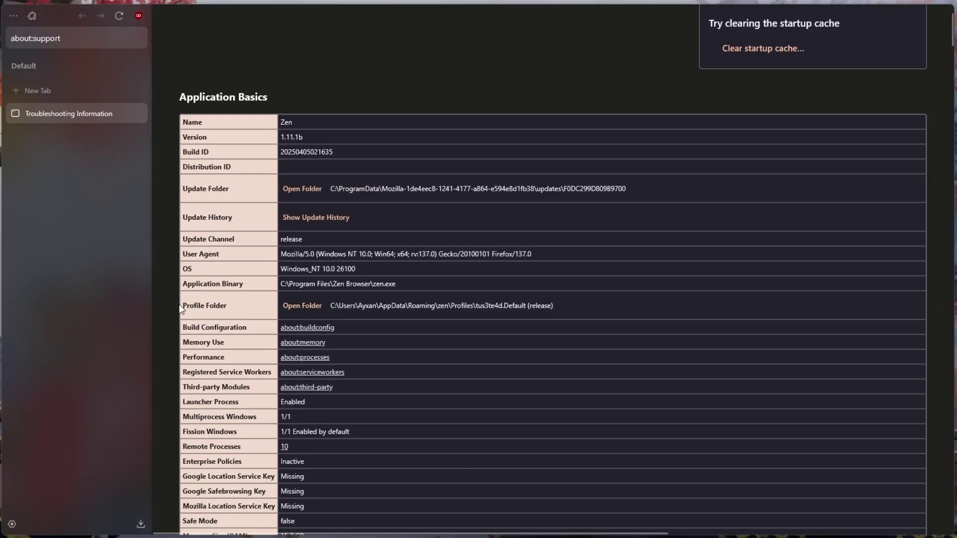
pyautogui.moveTo(200, 303); pyautogui.dragTo(316, 310)
# - Open the profile's chrome subfolder and arrange the Explorer windows side by side
pyautogui.click(302, 306)
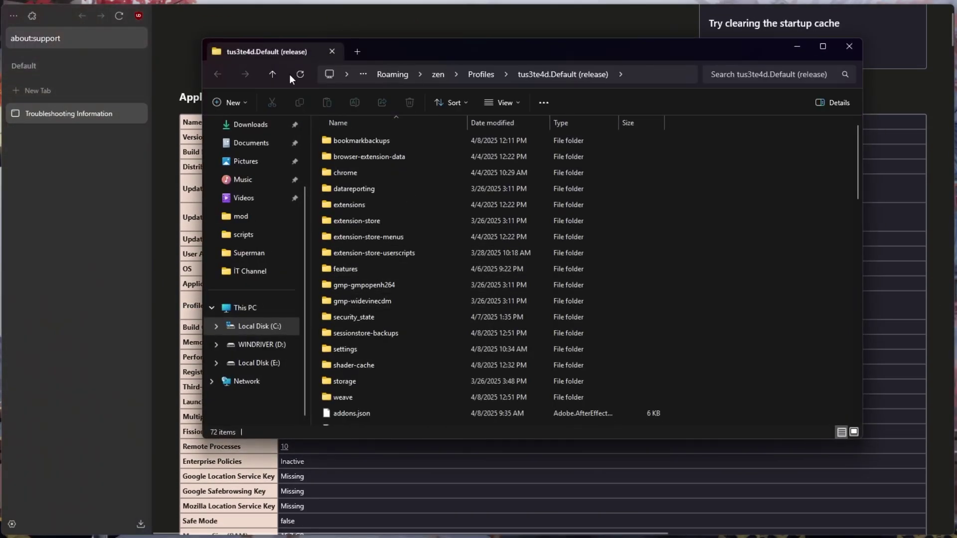
pyautogui.moveTo(289, 73); pyautogui.dragTo(99, 135)
pyautogui.click(209, 249)
pyautogui.doubleClick(172, 235)
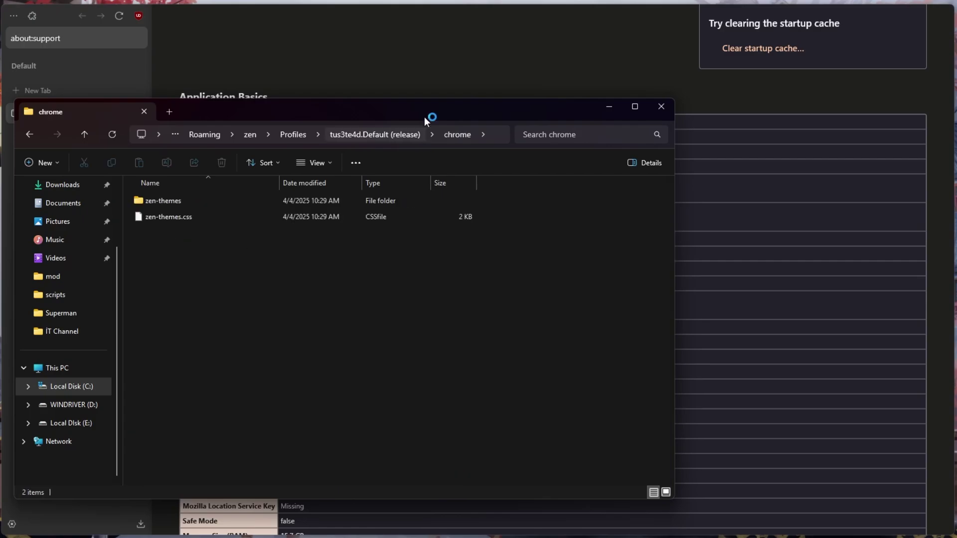
pyautogui.moveTo(340, 104); pyautogui.dragTo(746, 77)
# - Create a 'backup' folder in chrome and paste zen-themes and zen-themes.css into it
pyautogui.rightClick(689, 229)
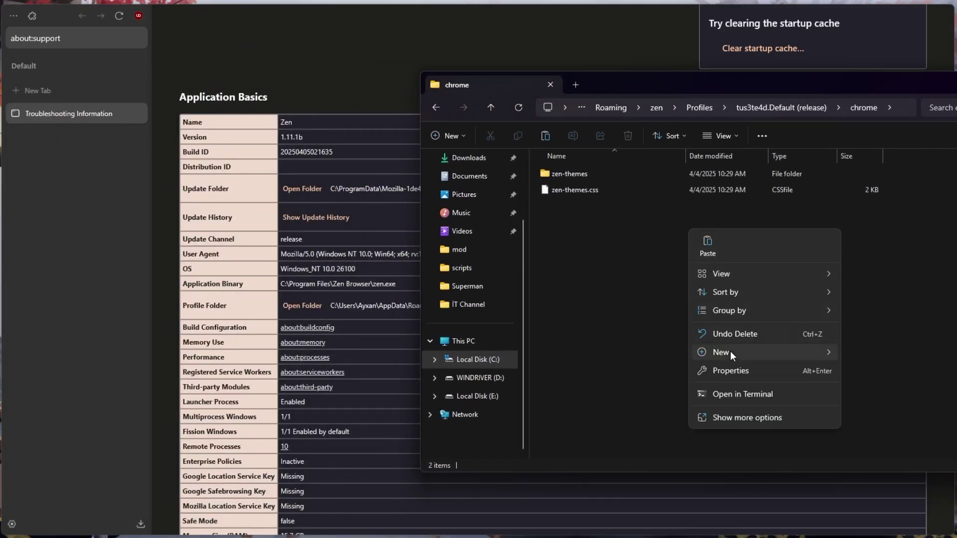
pyautogui.moveTo(807, 351)
pyautogui.click(854, 354)
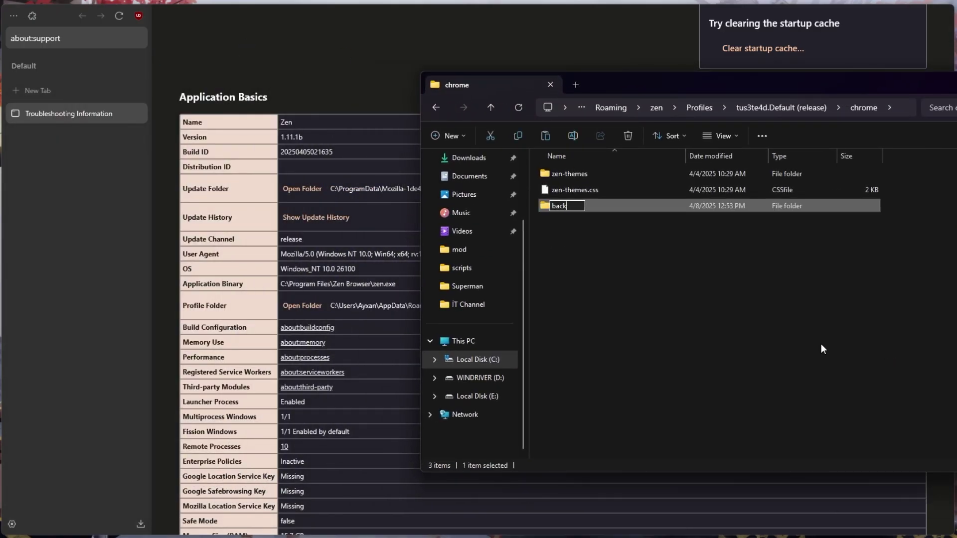
pyautogui.write('backup')
pyautogui.press('Return')
pyautogui.press('Return')
pyautogui.hotkey('ctrl', 'v')
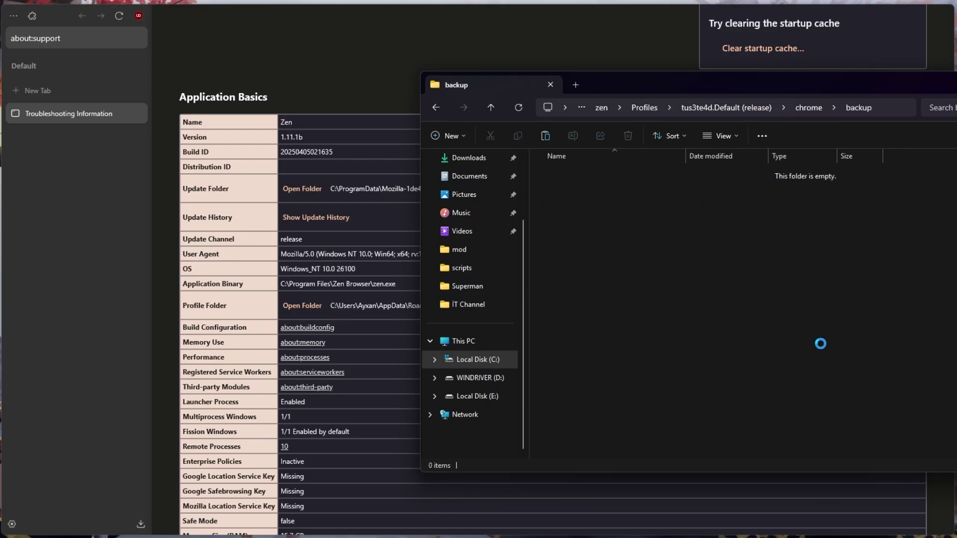
pyautogui.click(804, 107)
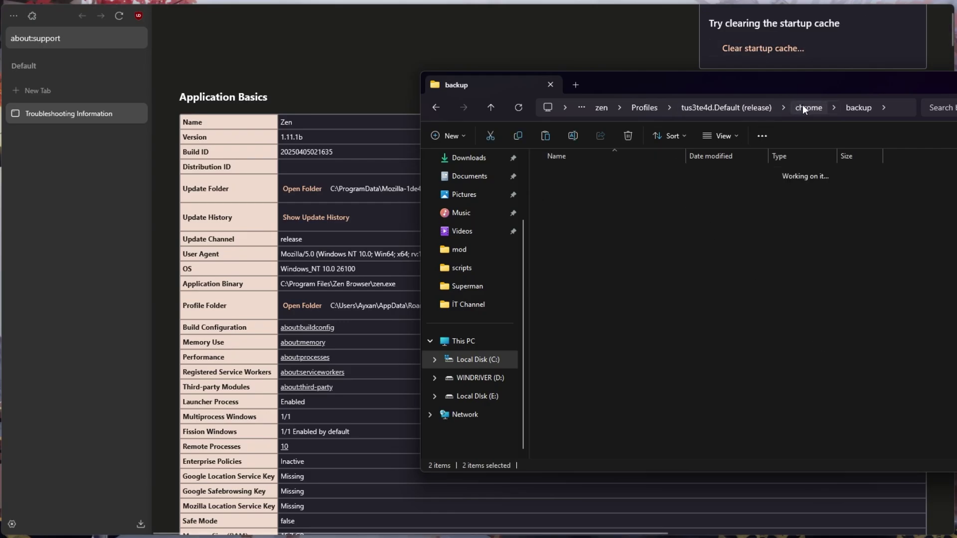
pyautogui.click(106, 159)
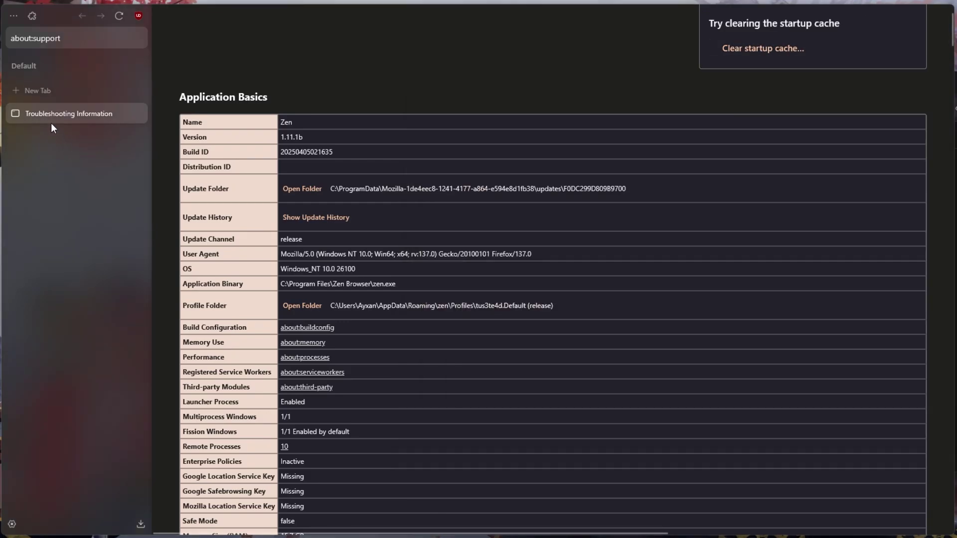
# - Search 'zen browser nebu', download Nebula-A-Minimal-Theme-for-Zen-Browser-main as a ZIP, and show it in Downloads
pyautogui.click(38, 94)
pyautogui.write('zen browser')
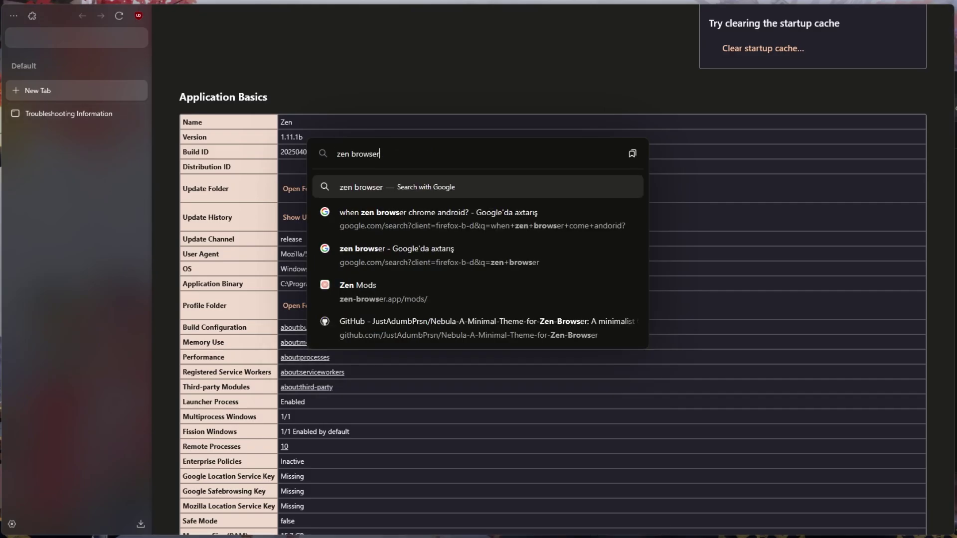
pyautogui.write(' nebu')
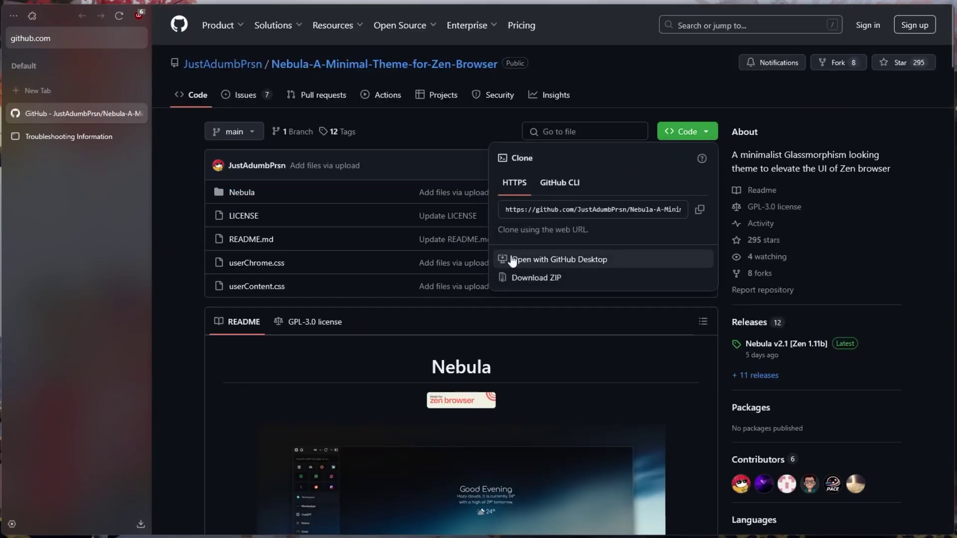
pyautogui.click(577, 278)
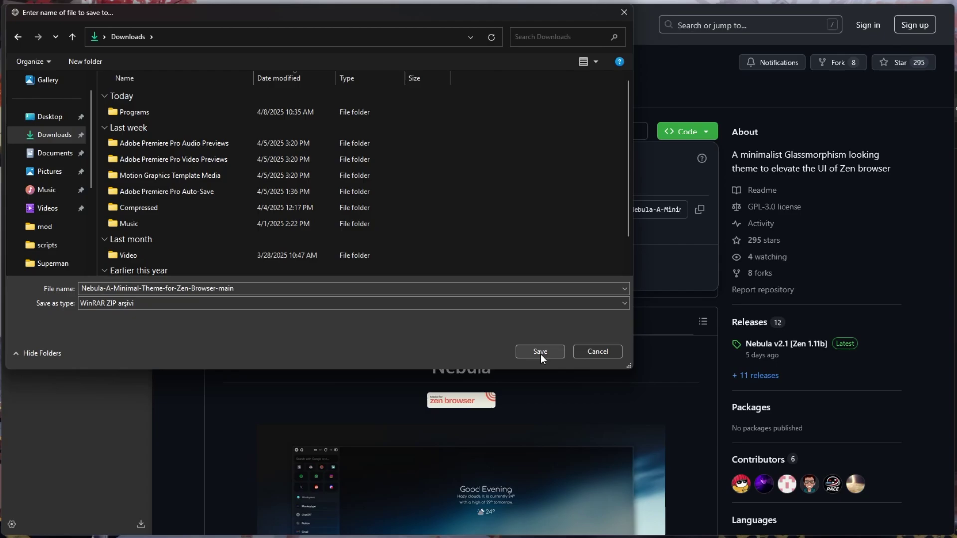
pyautogui.click(540, 352)
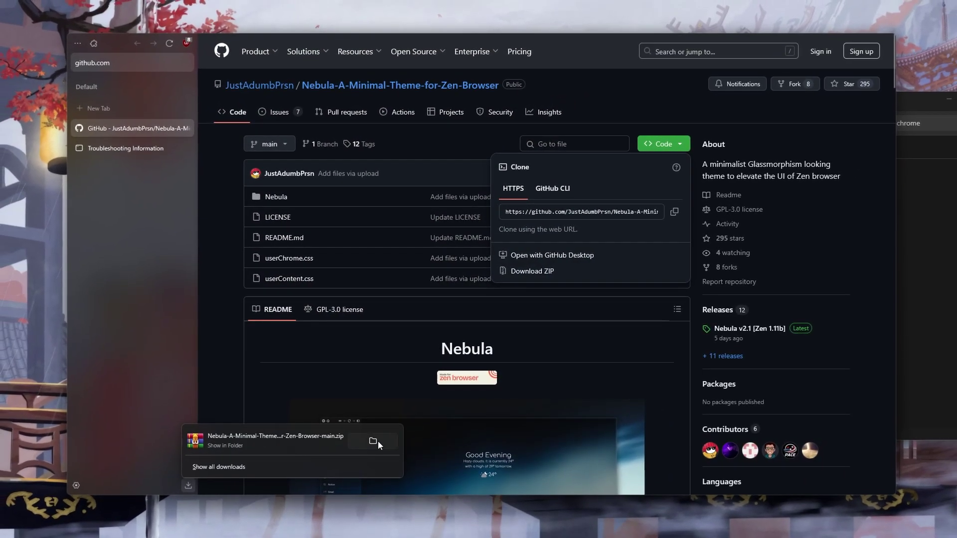
pyautogui.click(378, 441)
# - Extract the Nebula ZIP into Downloads\Nebula-A-Minimal-Theme-for-Zen-Browser-main using the default destination
pyautogui.rightClick(187, 115)
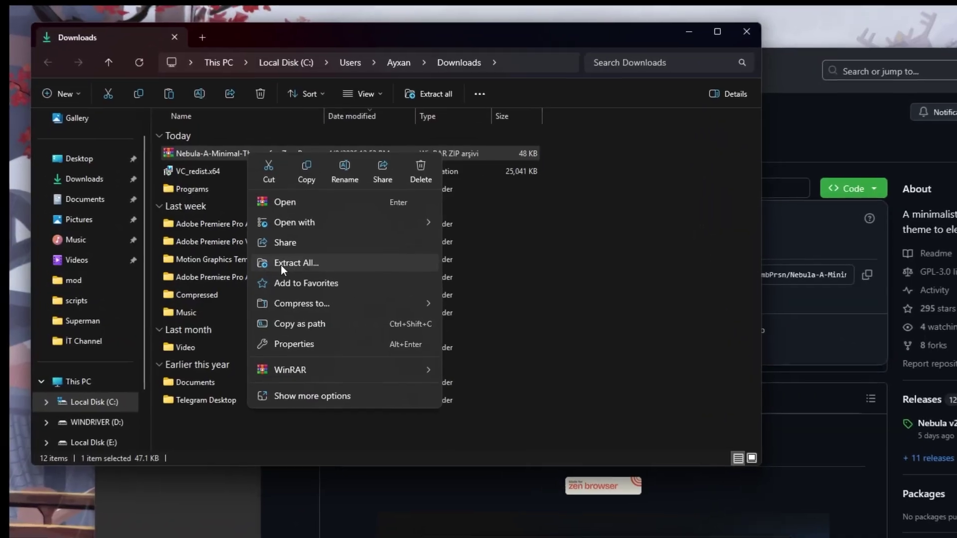
pyautogui.click(294, 263)
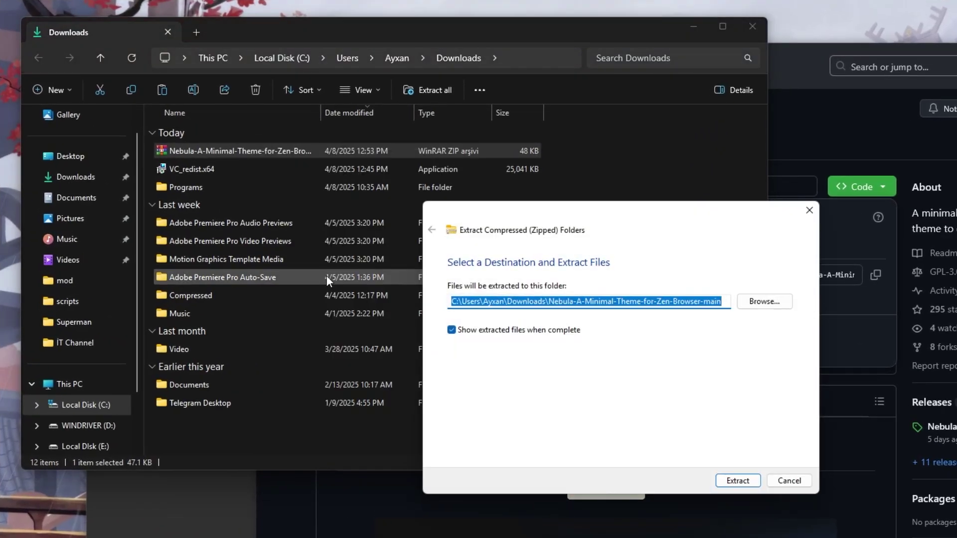
pyautogui.click(733, 482)
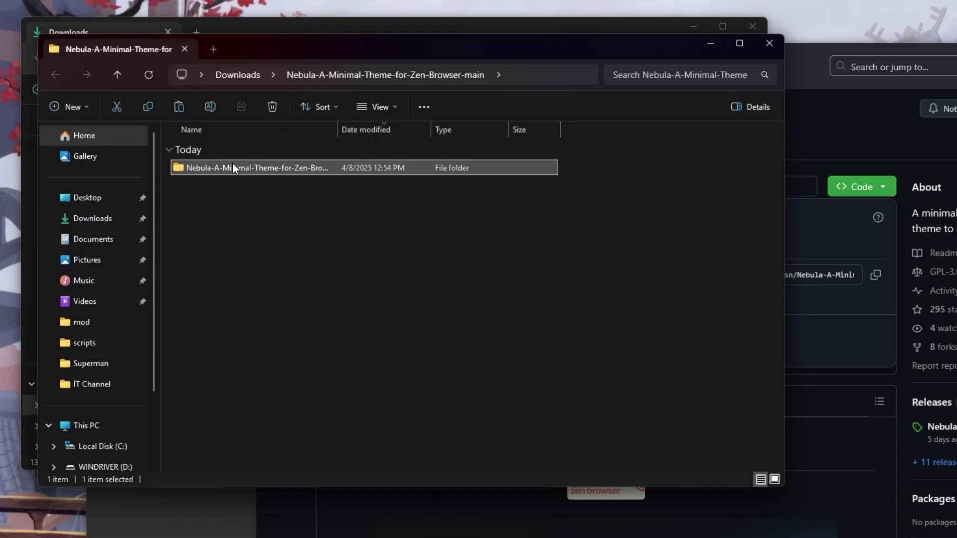
# - Move the Nebula folder and userChrome.css into chrome, then delete the old zen-themes and zen-themes.css
pyautogui.doubleClick(232, 165)
pyautogui.moveTo(201, 289); pyautogui.dragTo(297, 172)
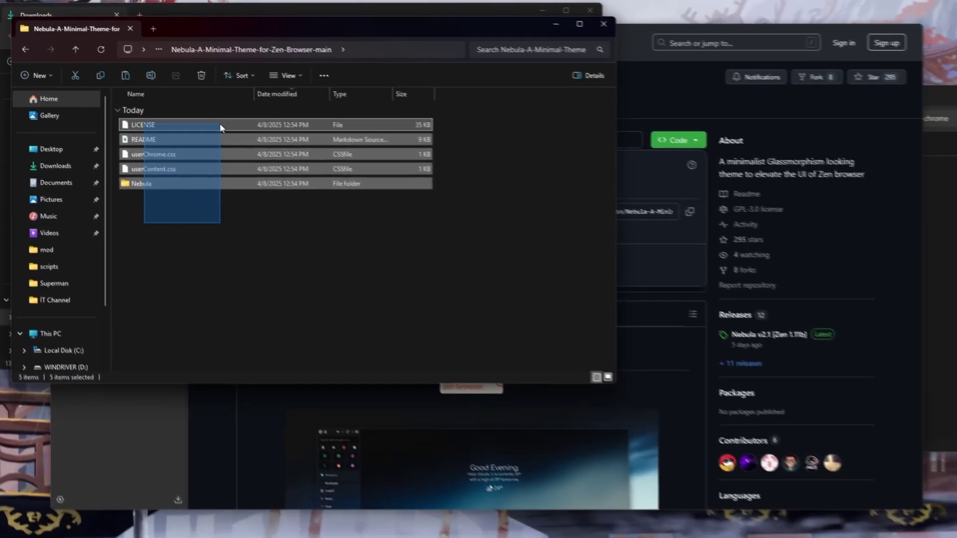
pyautogui.moveTo(221, 127); pyautogui.dragTo(220, 157)
pyautogui.click(198, 229)
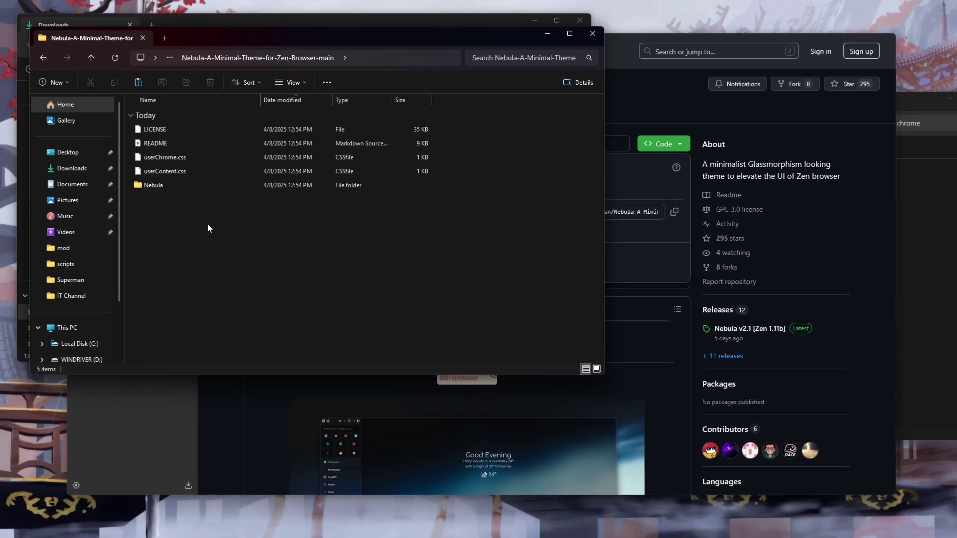
pyautogui.moveTo(233, 195); pyautogui.dragTo(281, 127)
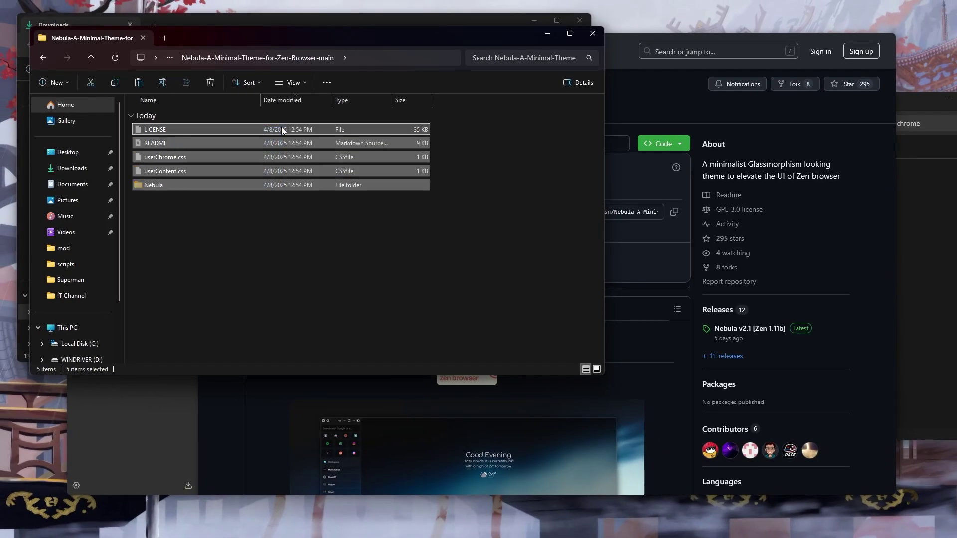
pyautogui.moveTo(154, 185); pyautogui.dragTo(686, 289)
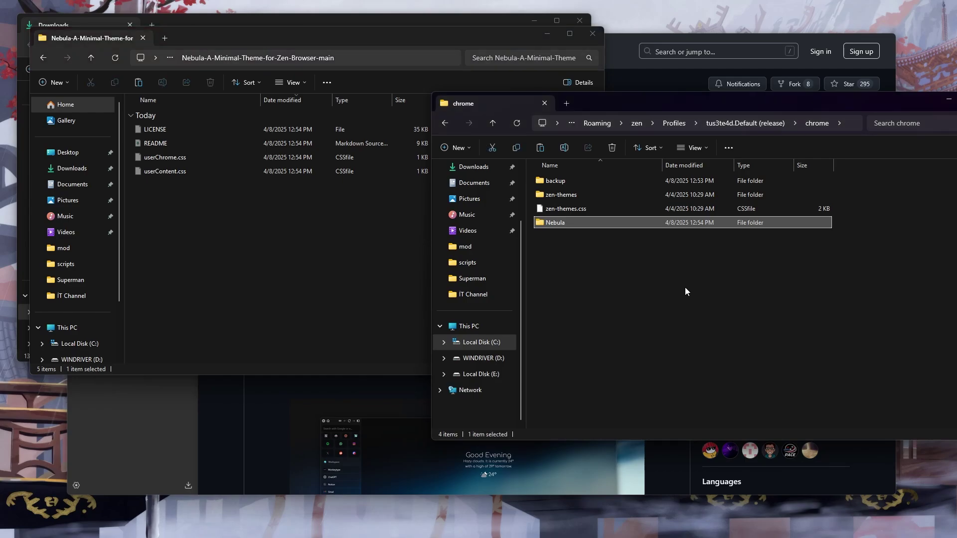
pyautogui.click(276, 214)
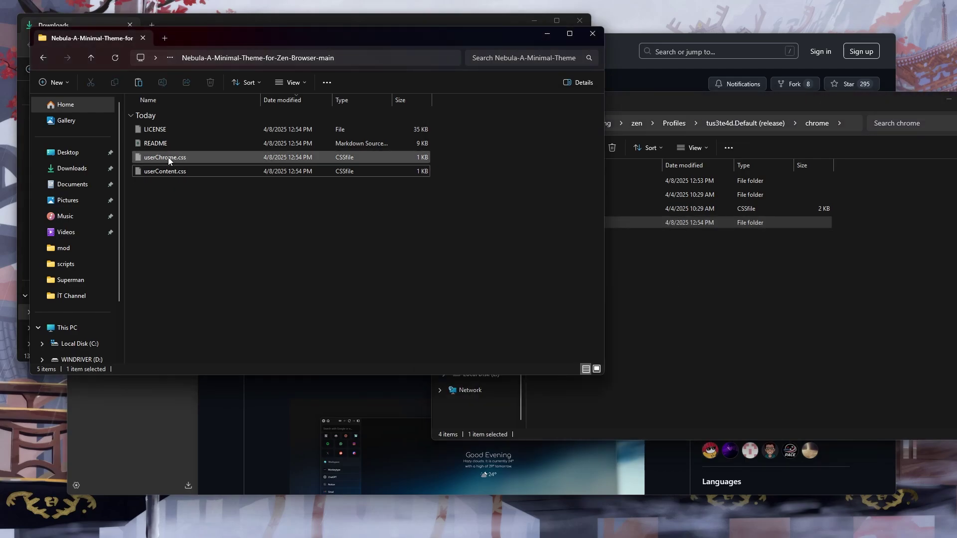
pyautogui.moveTo(169, 157); pyautogui.dragTo(703, 312)
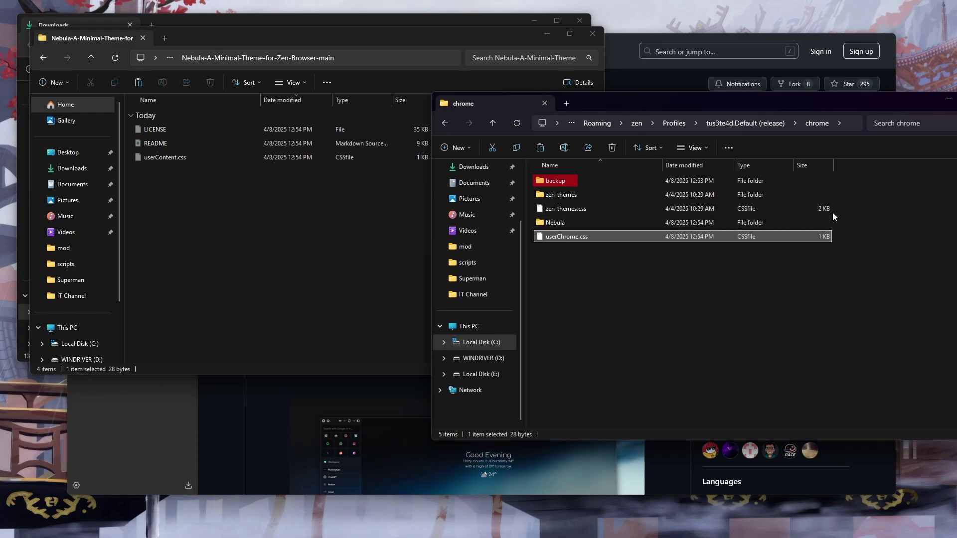
pyautogui.moveTo(839, 208); pyautogui.dragTo(763, 188)
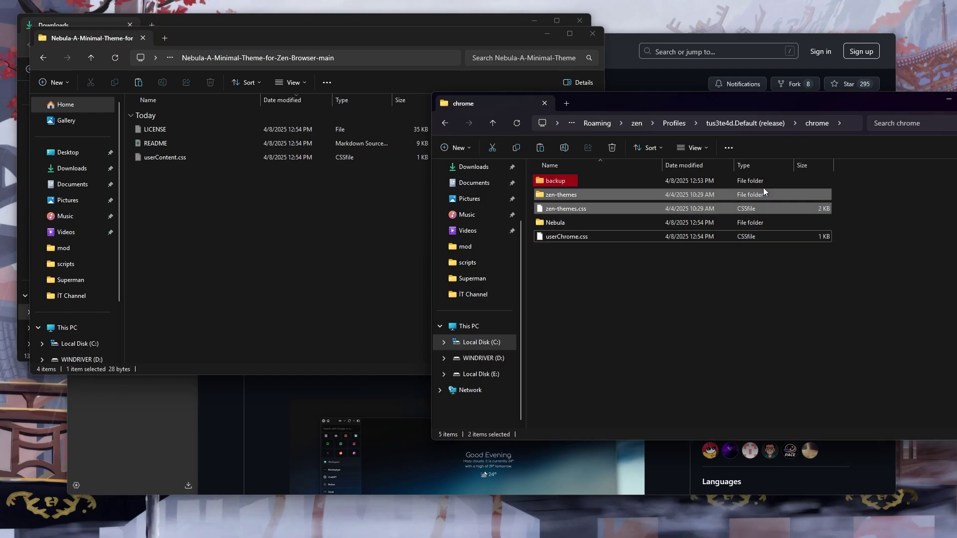
pyautogui.press('Delete')
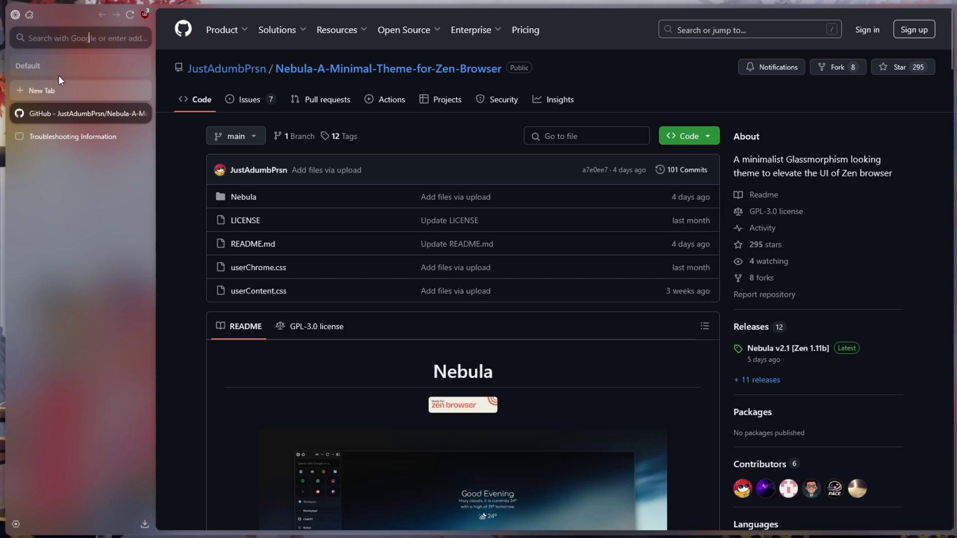
# - Copy browser.tabs.allow_transparent_browser from the Nebula README's Installing CSS section
pyautogui.click(90, 89)
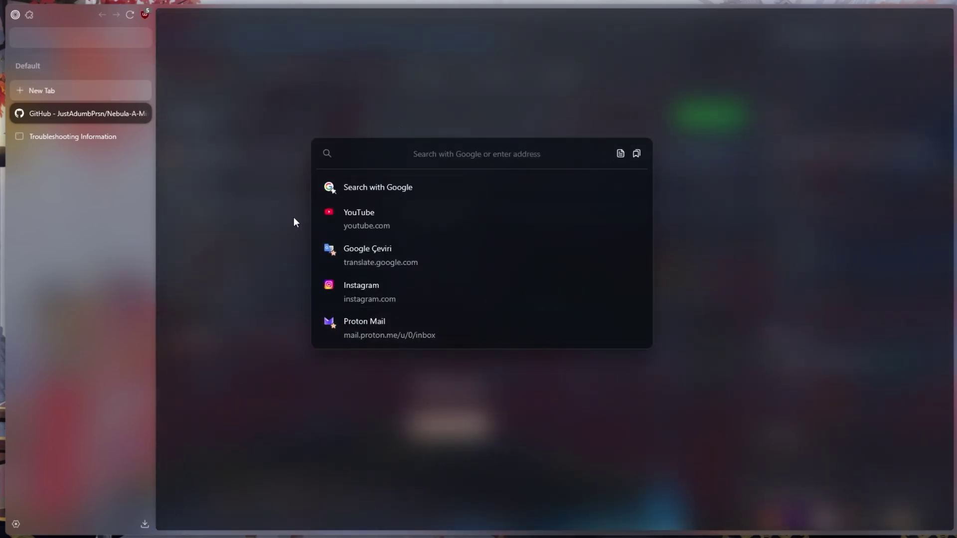
pyautogui.hotkey('ctrl', 'w')
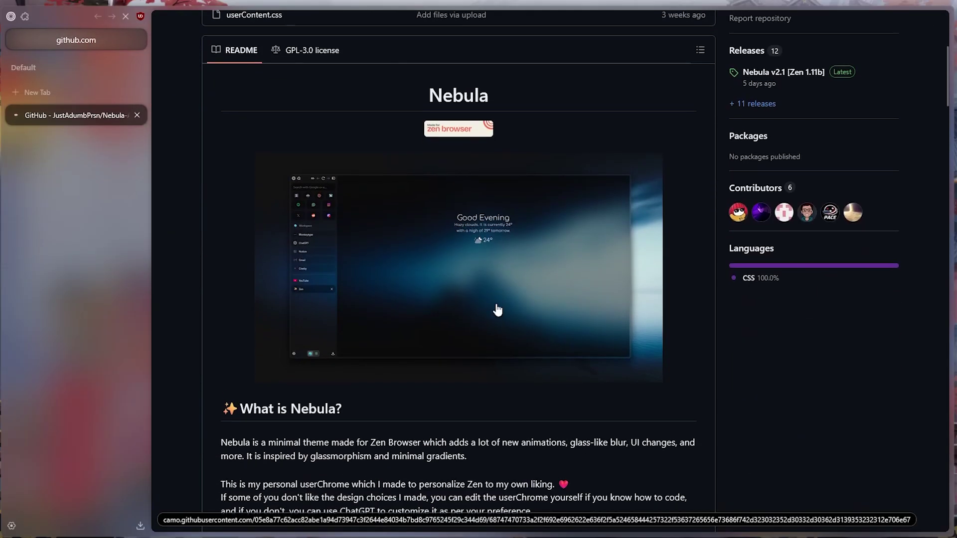
pyautogui.scroll(-15, 498, 306)
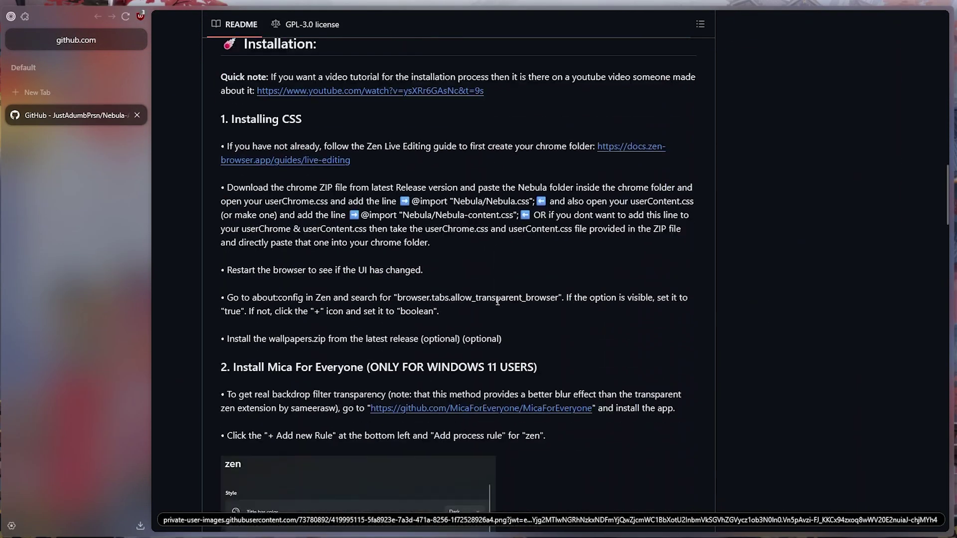
pyautogui.scroll(6, 402, 309)
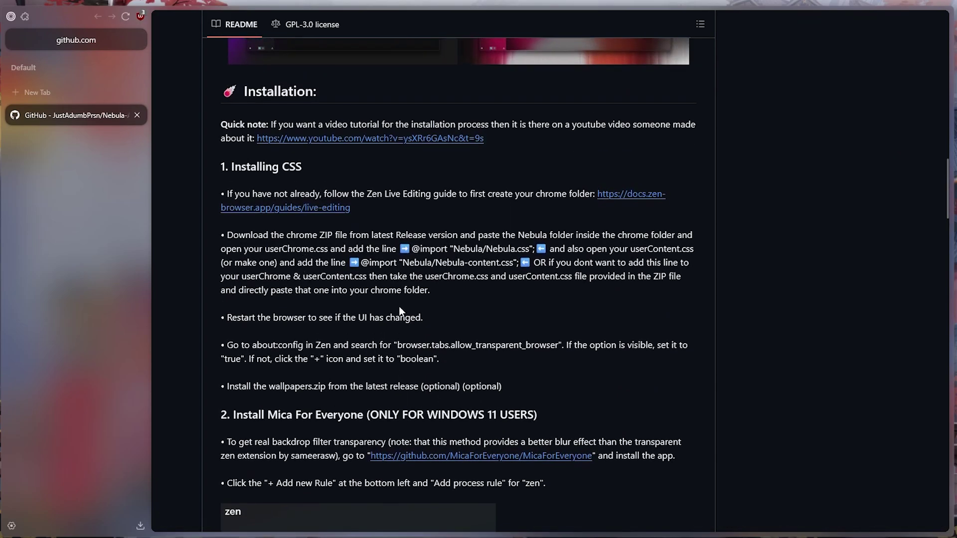
pyautogui.scroll(-2, 399, 308)
pyautogui.moveTo(397, 228); pyautogui.dragTo(425, 227)
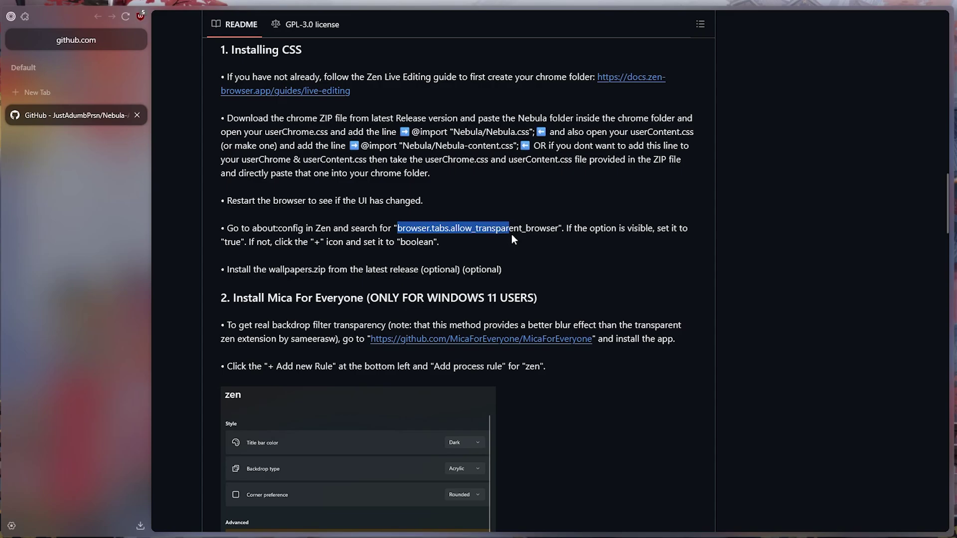
pyautogui.moveTo(512, 234); pyautogui.dragTo(559, 230)
pyautogui.rightClick(544, 230)
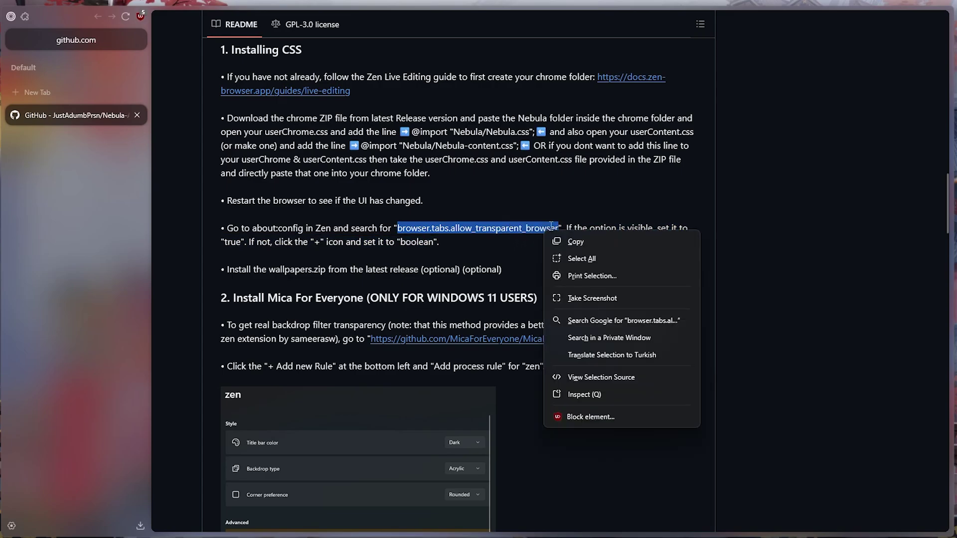
pyautogui.click(576, 241)
# - Search about:config for browser.tabs.allow_transparent_browser, then reopen the Nebula repository page
pyautogui.click(77, 38)
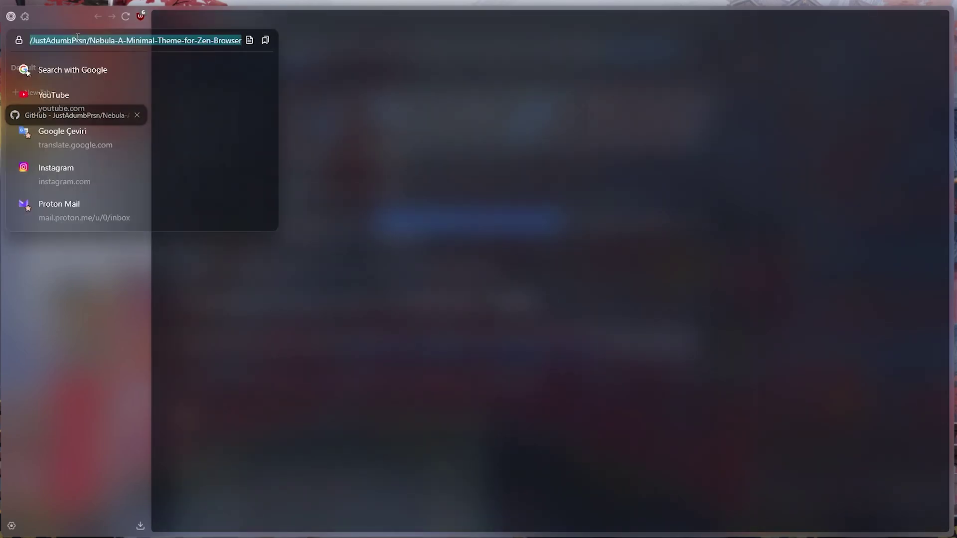
pyautogui.write('about:config')
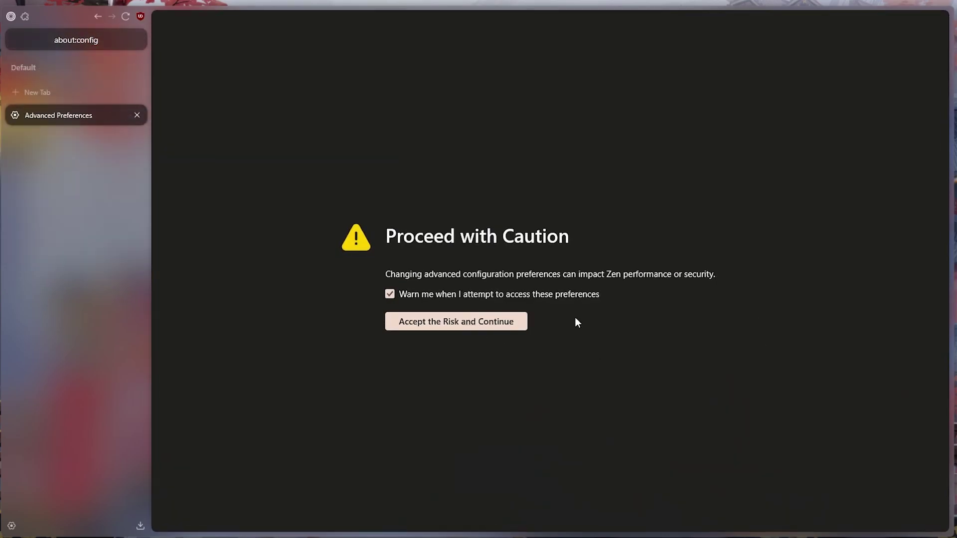
pyautogui.click(419, 328)
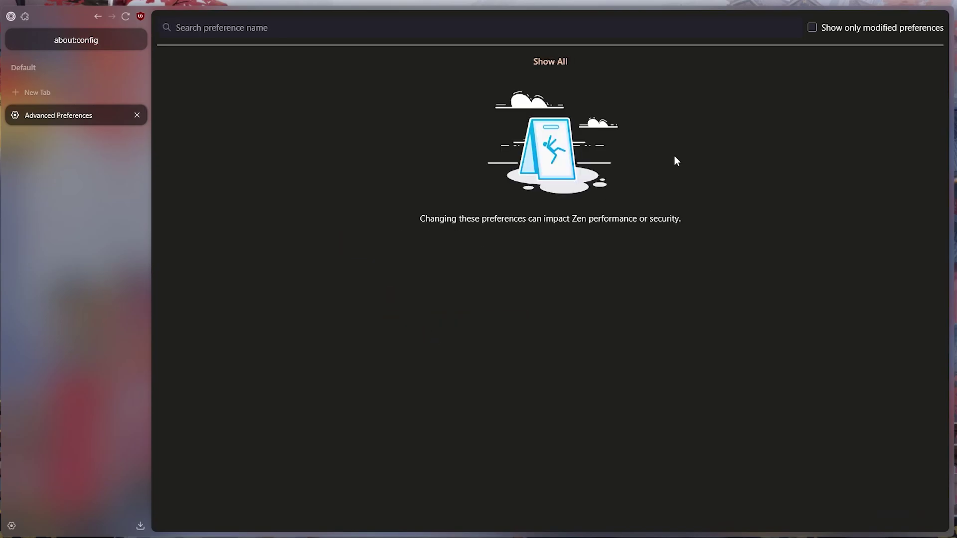
pyautogui.hotkey('ctrl', 'v')
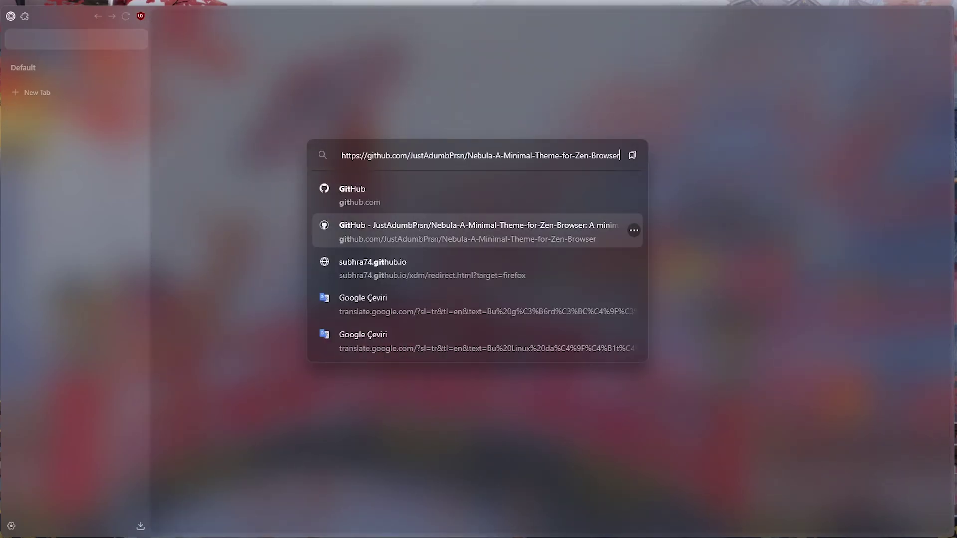
pyautogui.press('Return')
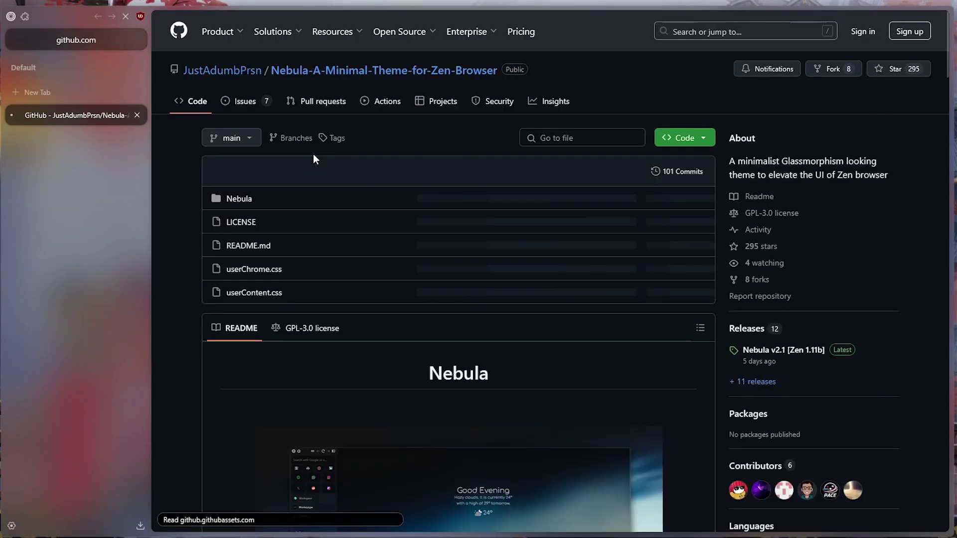
# - Follow the README's MicaForEveryone link to its Releases page and scroll to the 2.0.2.0 assets
pyautogui.scroll(-15, 423, 346)
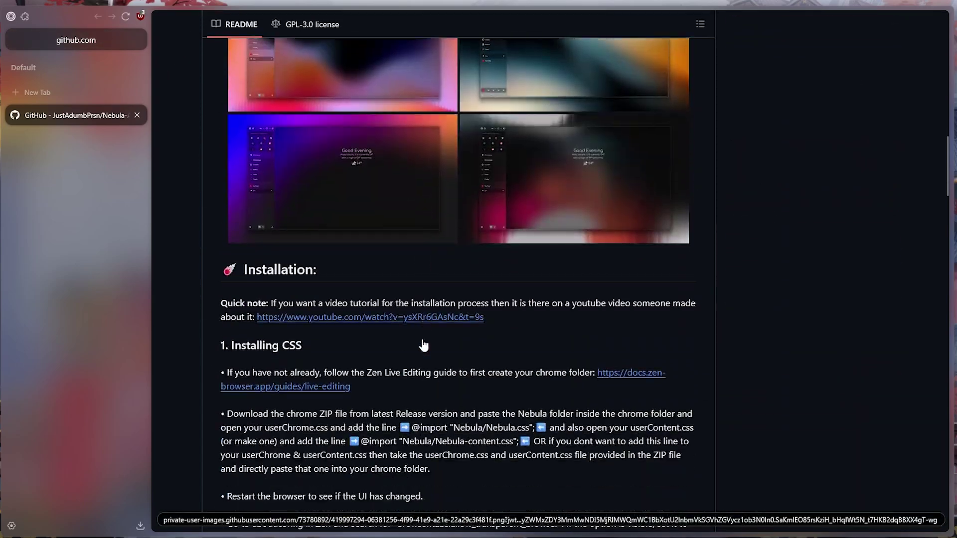
pyautogui.scroll(-8, 423, 346)
pyautogui.click(526, 107)
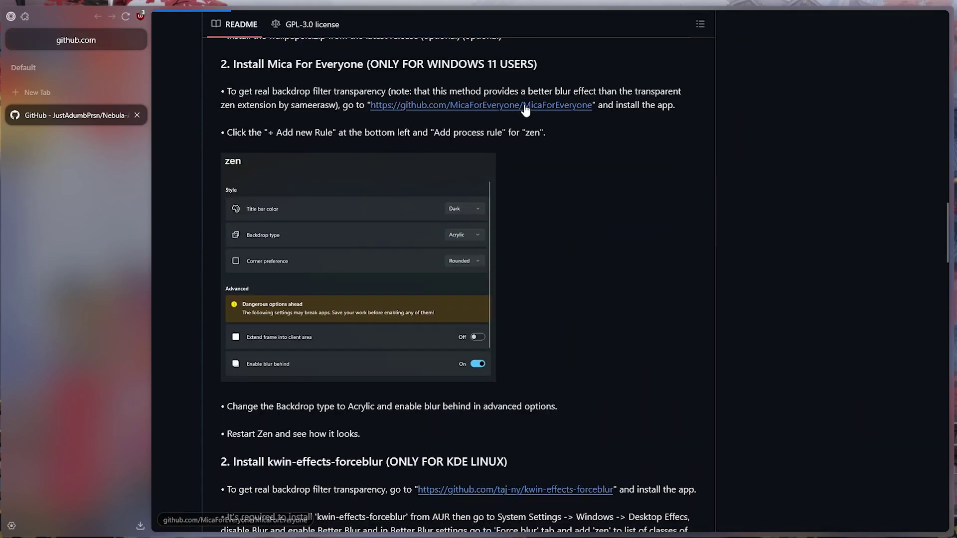
pyautogui.scroll(-5, 421, 190)
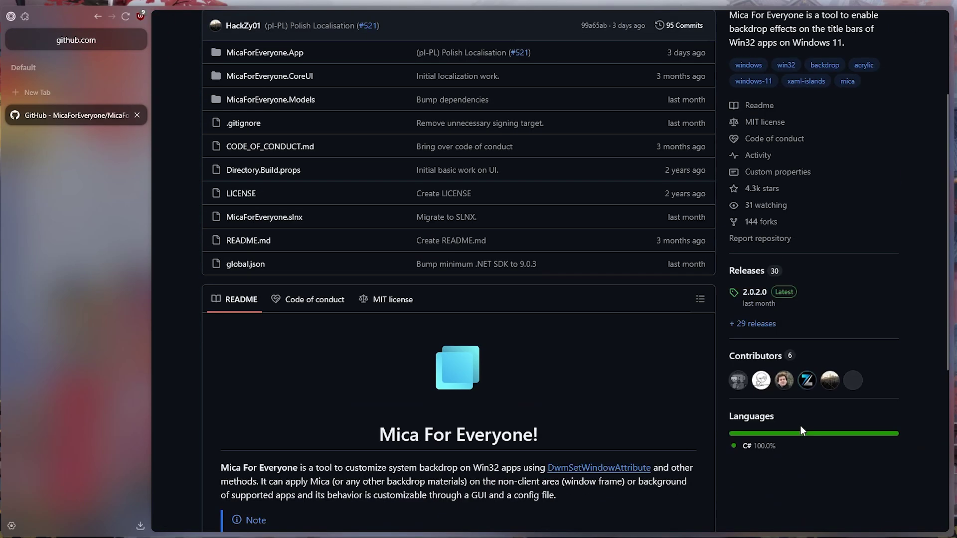
pyautogui.click(757, 240)
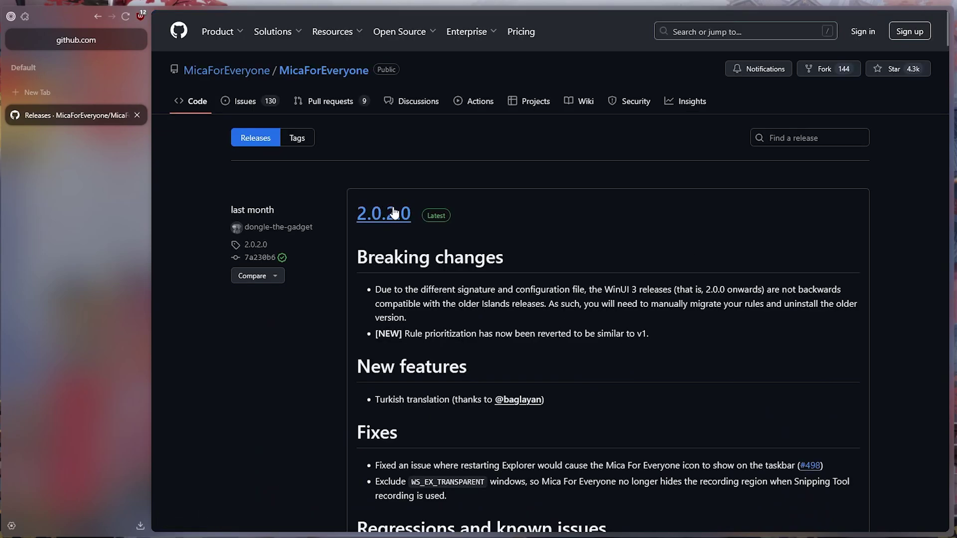
pyautogui.scroll(-3, 408, 298)
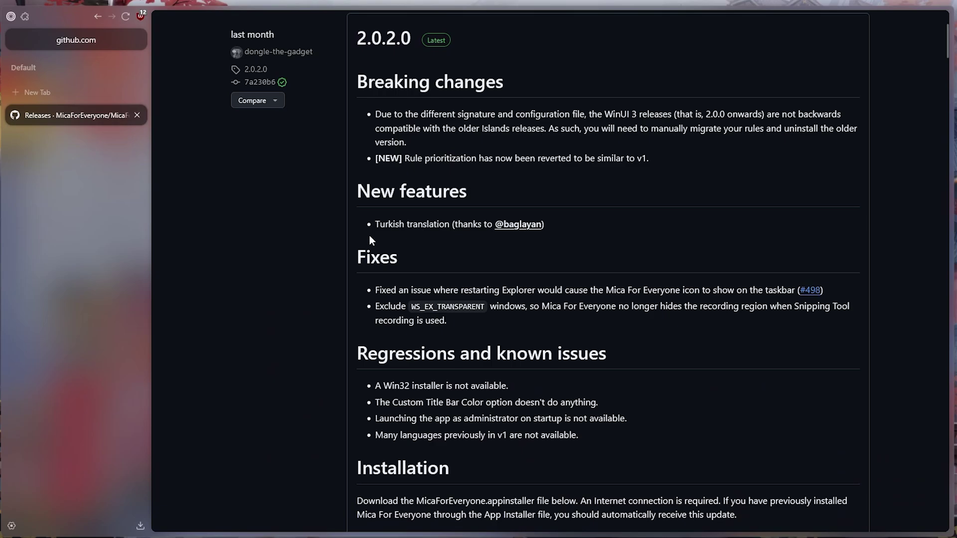
pyautogui.scroll(-4, 474, 366)
pyautogui.scroll(-4, 475, 387)
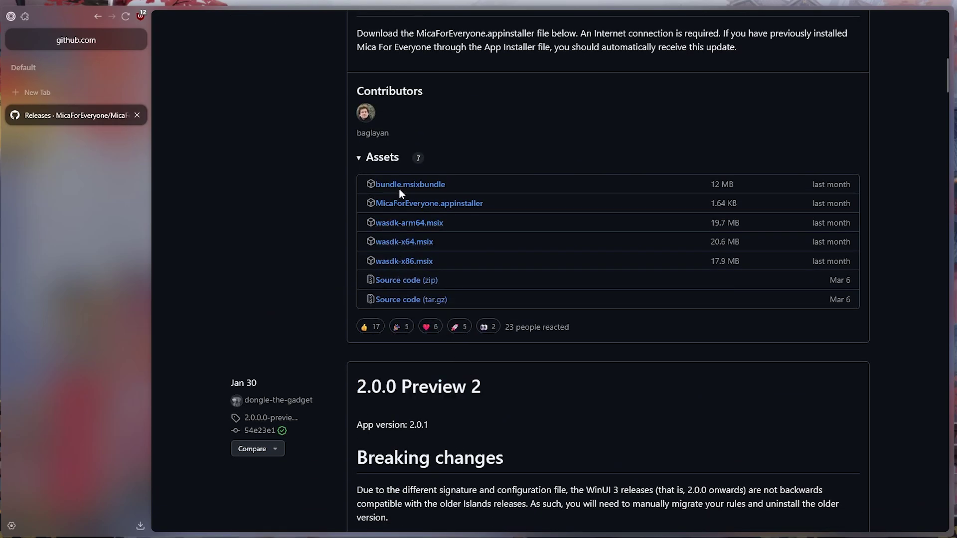
# - Save MicaForEveryone.appinstaller and install Mica For Everyone 2.0.2.0 through App Installer
pyautogui.click(445, 202)
pyautogui.click(539, 353)
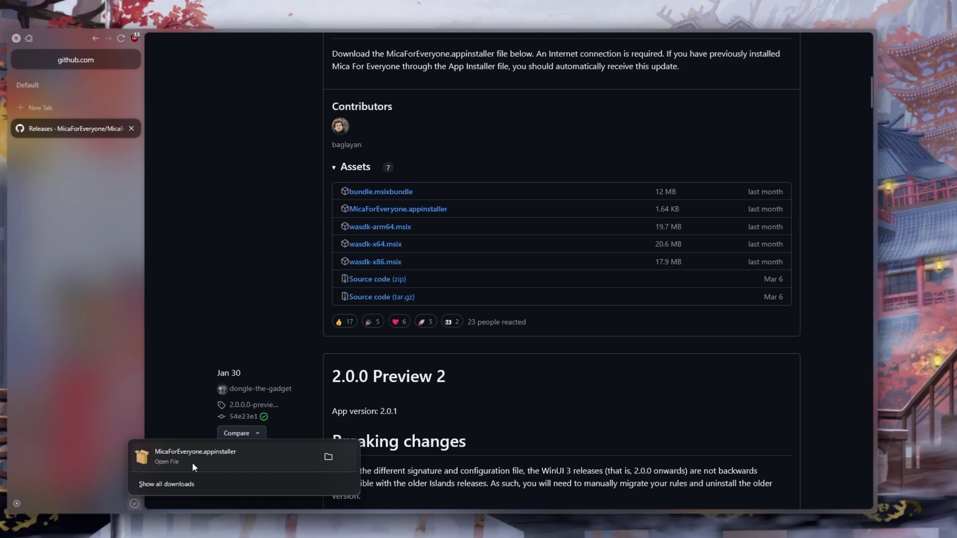
pyautogui.click(272, 459)
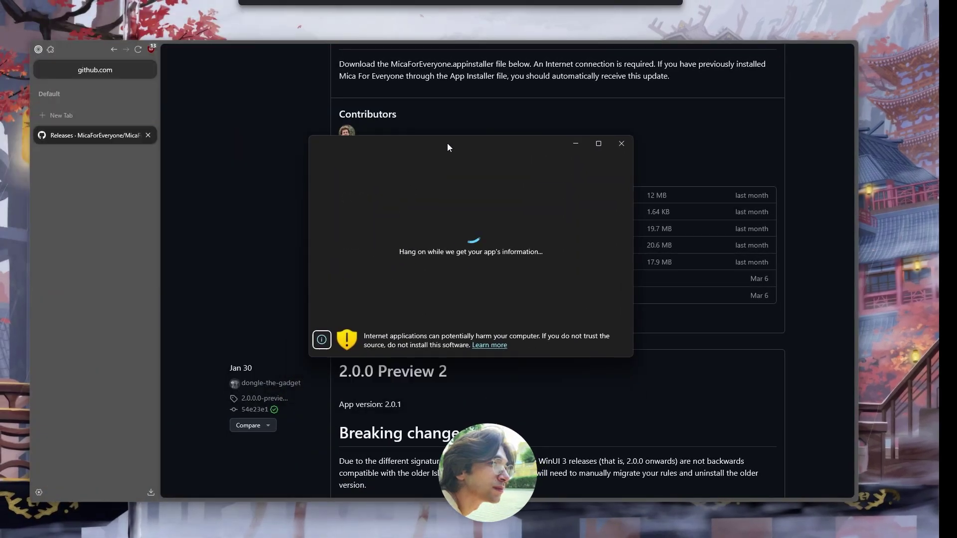
pyautogui.press('Return')
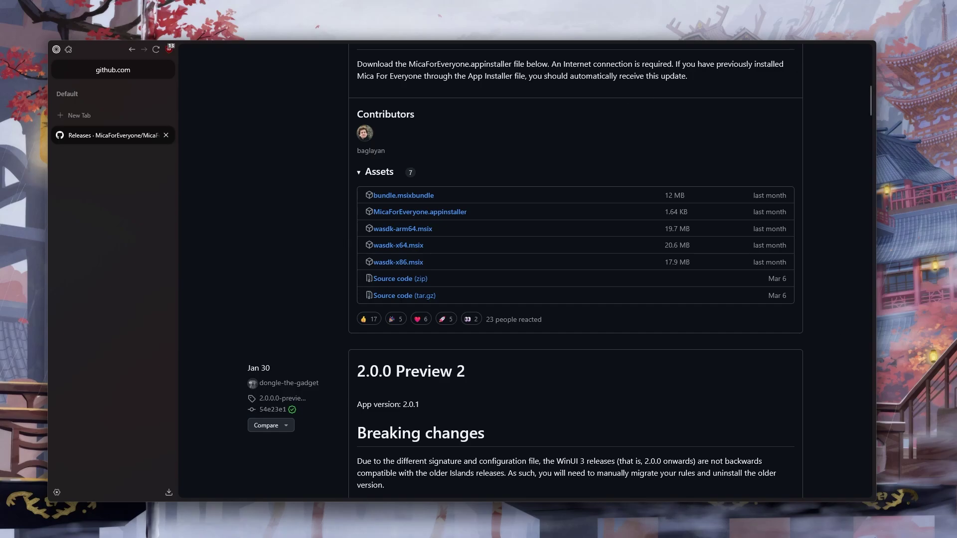
# - Open Mica For Everyone's settings window from its hidden system tray icon
pyautogui.moveTo(857, 534)
pyautogui.click(821, 527)
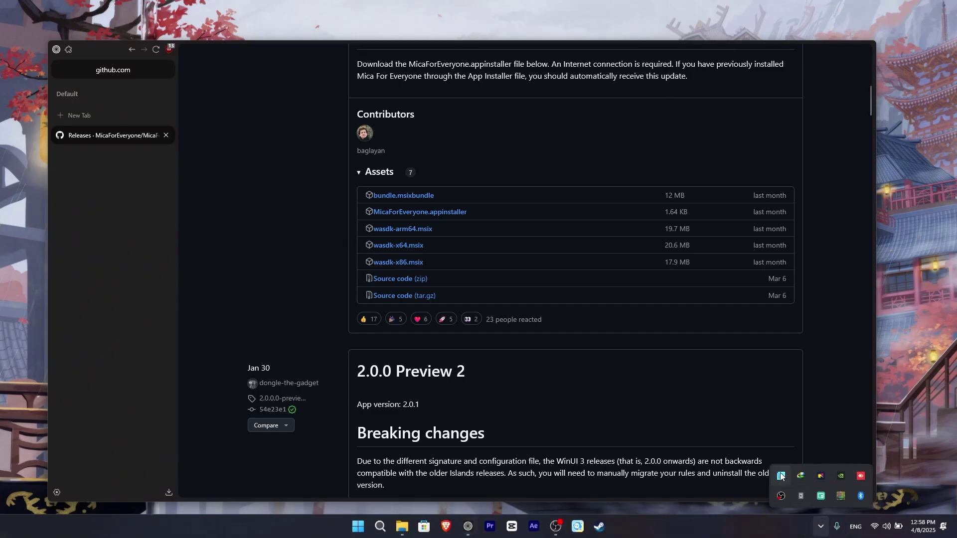
pyautogui.rightClick(781, 476)
pyautogui.click(811, 484)
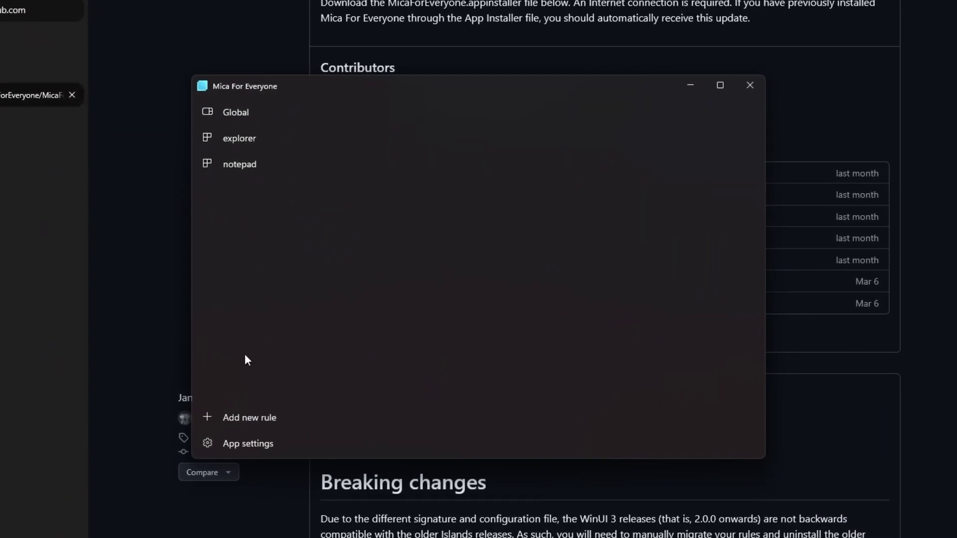
# - Add a process rule for zen and open its settings
pyautogui.click(246, 417)
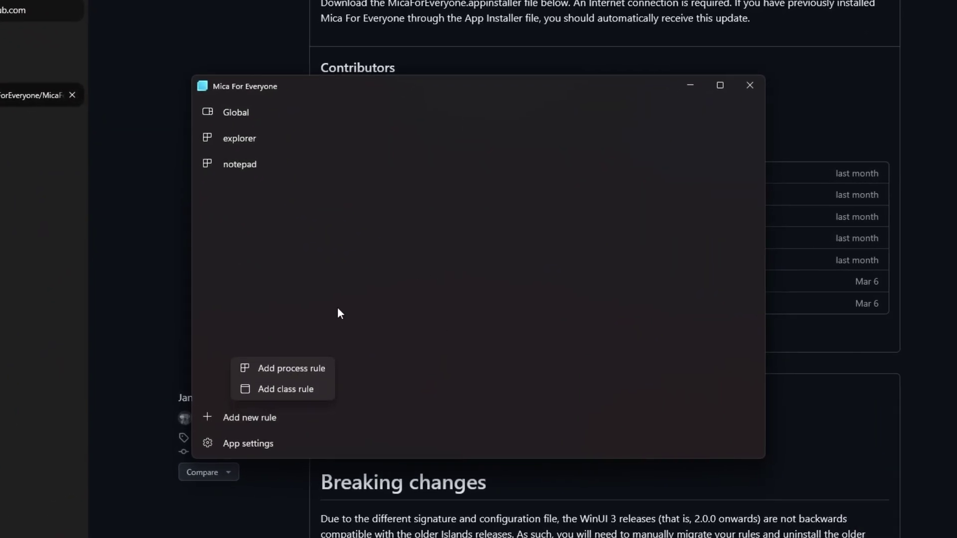
pyautogui.click(287, 369)
pyautogui.write('zen')
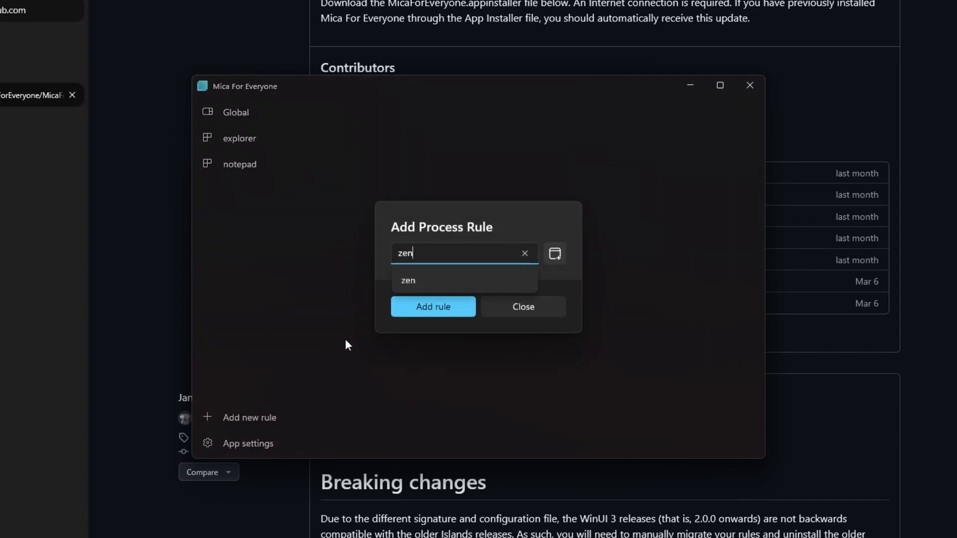
pyautogui.click(429, 277)
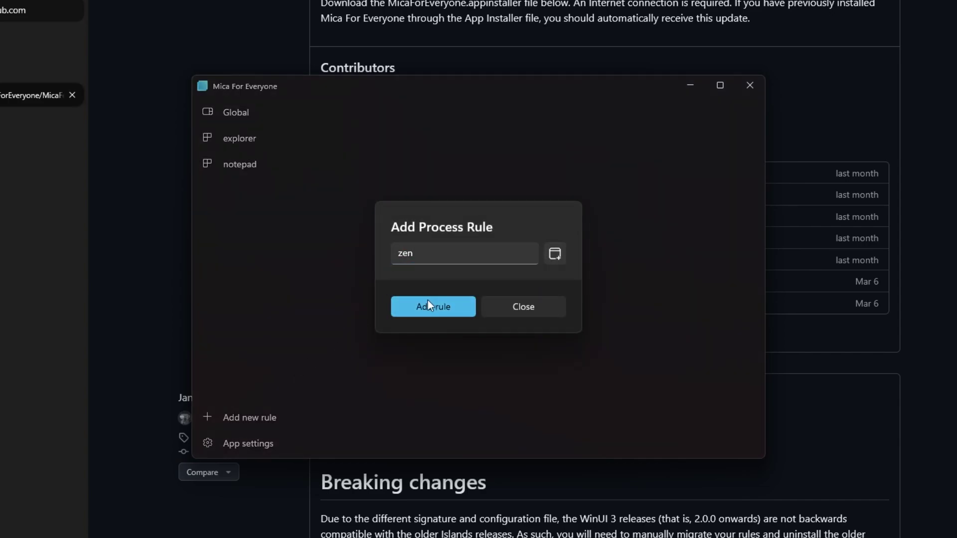
pyautogui.click(426, 305)
pyautogui.click(238, 131)
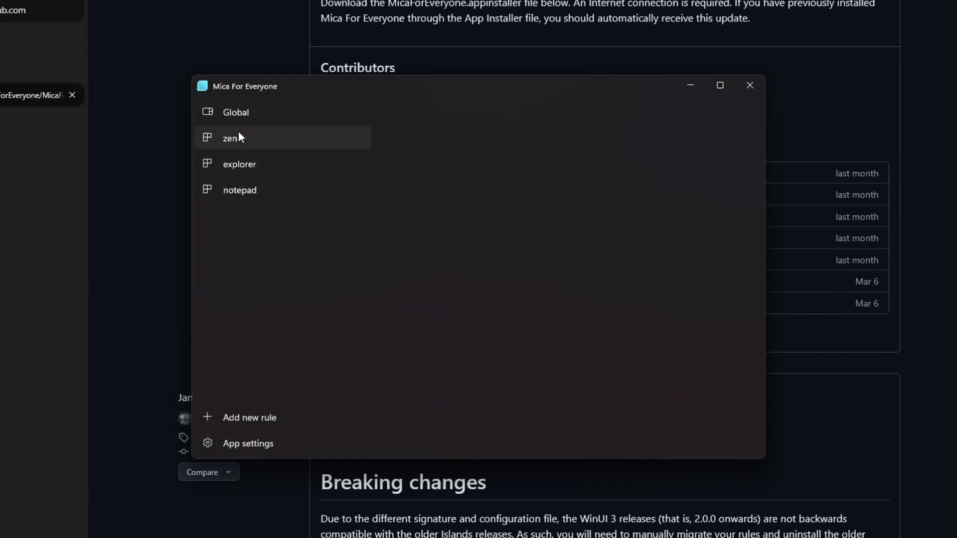
# - Keep the zen rule's title bar colour at Default, set Backdrop type to Acrylic, then close the app
pyautogui.click(716, 212)
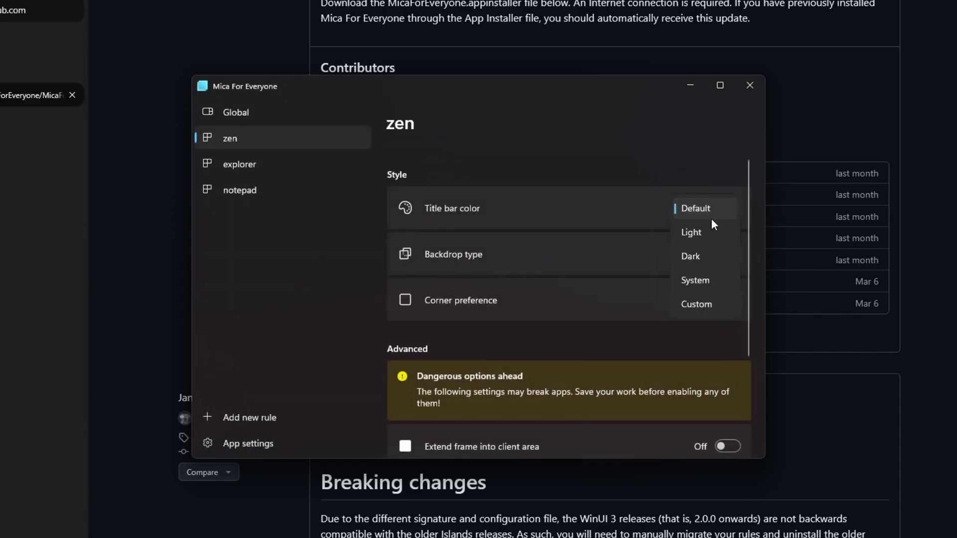
pyautogui.click(645, 297)
pyautogui.click(688, 252)
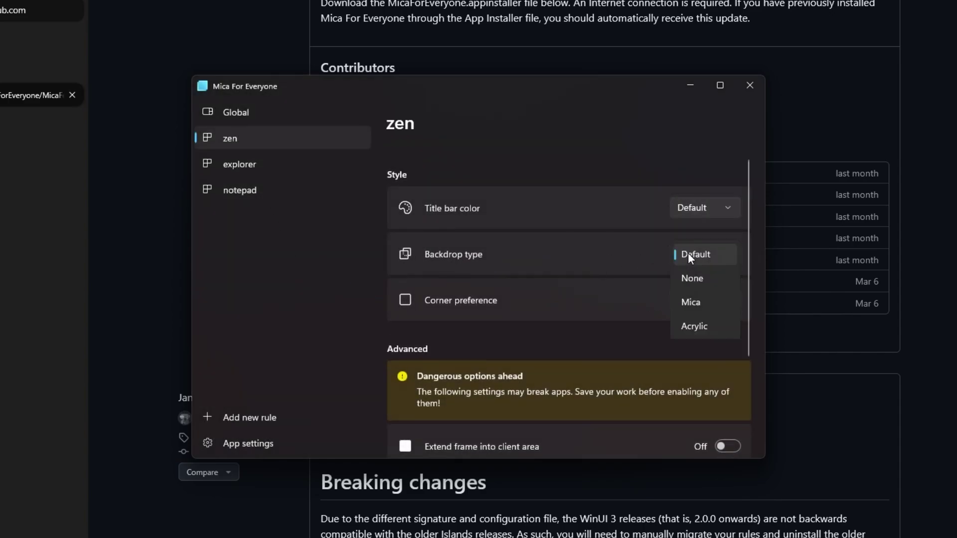
pyautogui.click(709, 330)
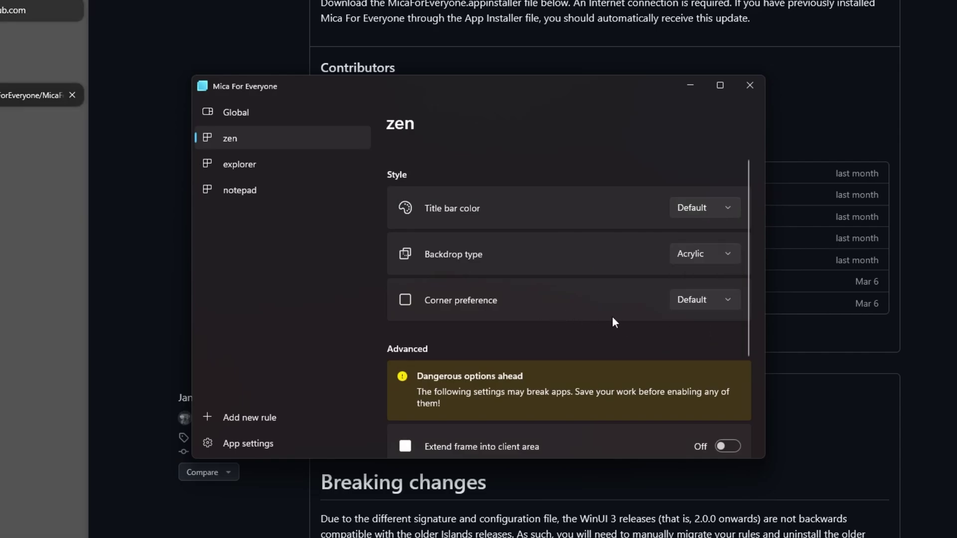
pyautogui.scroll(-5, 614, 318)
pyautogui.click(750, 86)
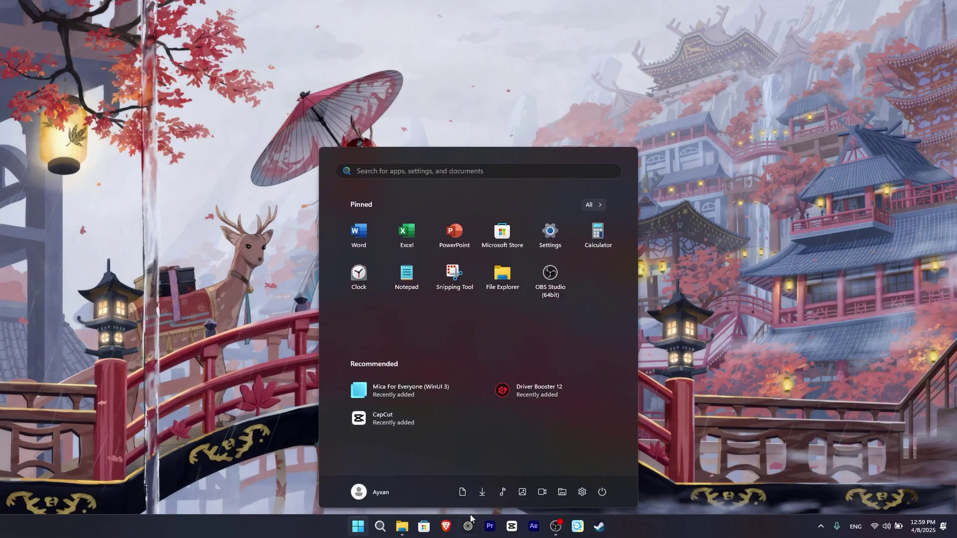
pyautogui.press('super')
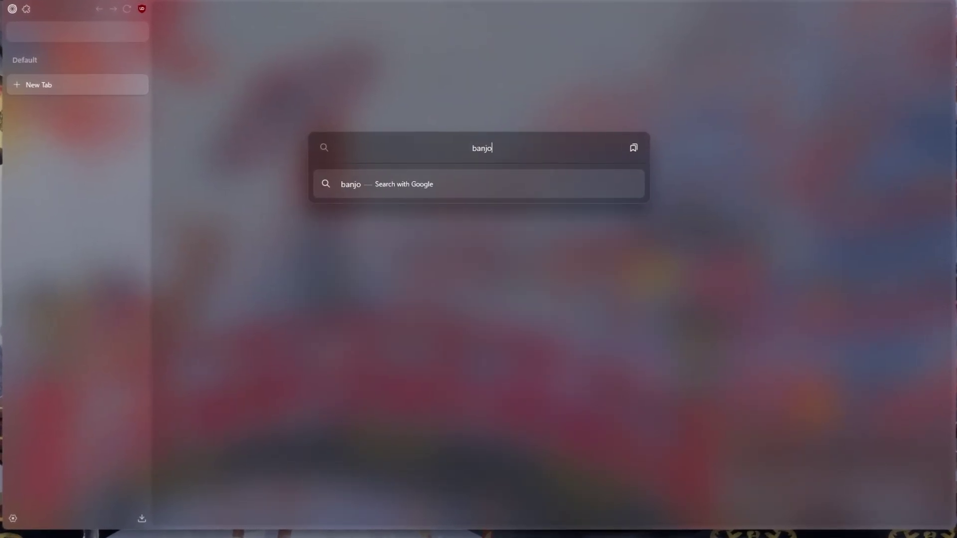
# - Search 'banjour fif', open the Bonjourr add-on page and add it to the browser
pyautogui.write('fif')
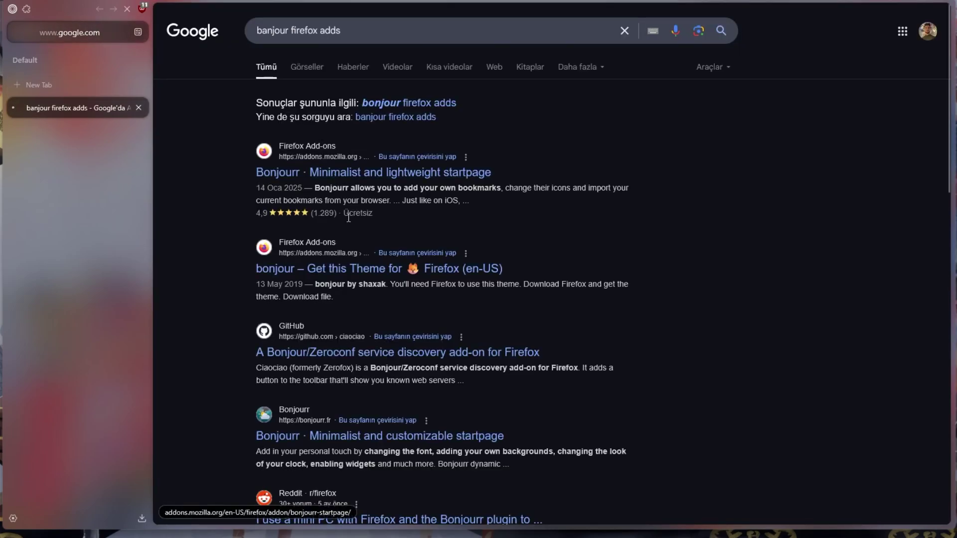
pyautogui.click(352, 172)
pyautogui.scroll(-3, 540, 285)
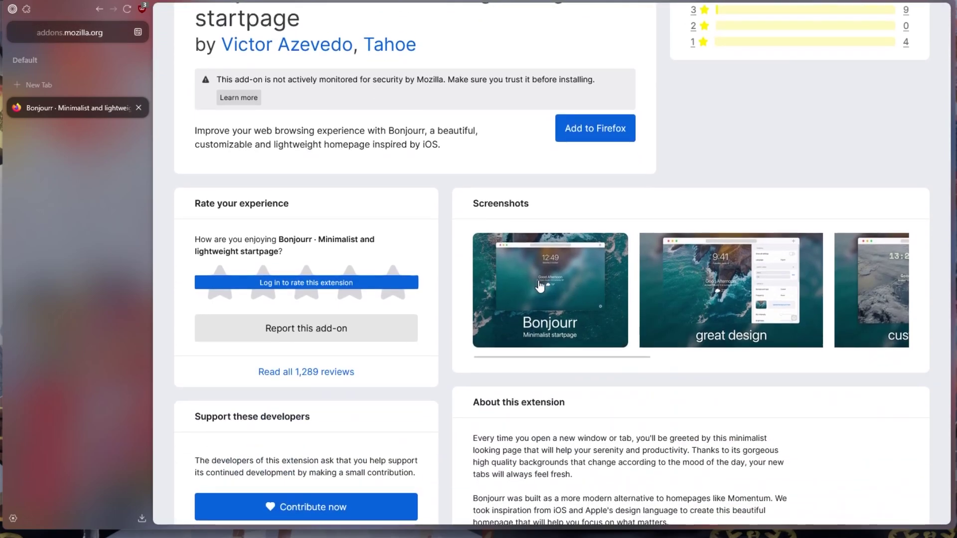
pyautogui.scroll(-4, 540, 286)
pyautogui.scroll(5, 594, 211)
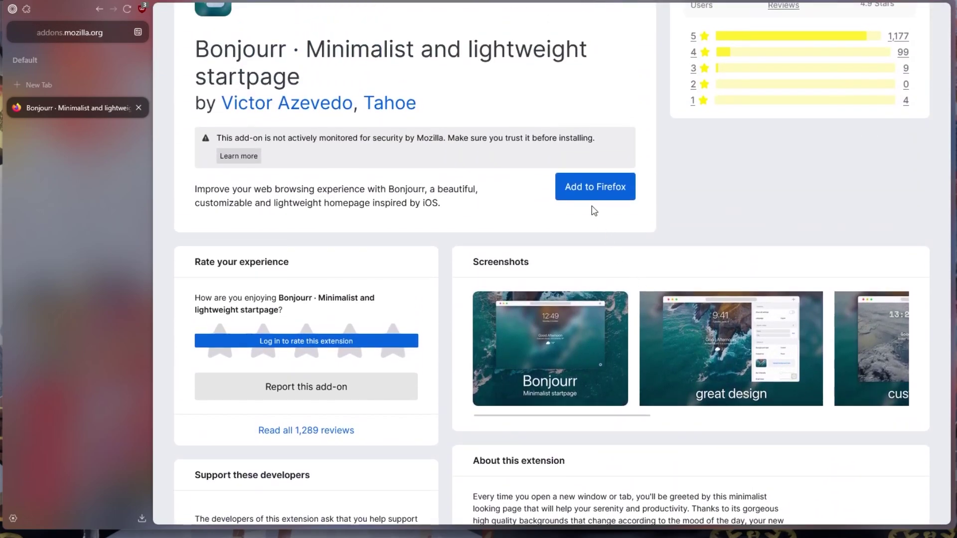
pyautogui.click(593, 198)
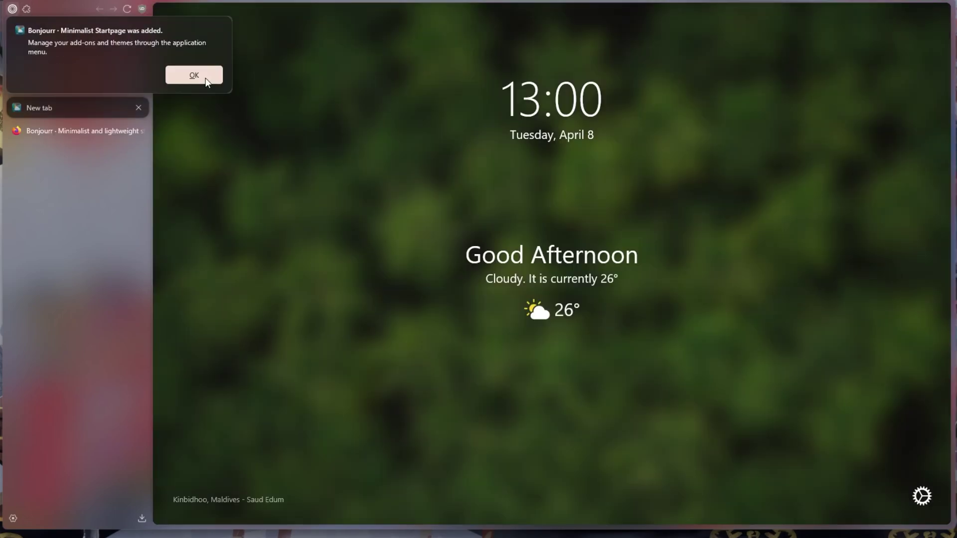
# - Switch the Bonjourr background type to Local file in its settings
pyautogui.click(205, 79)
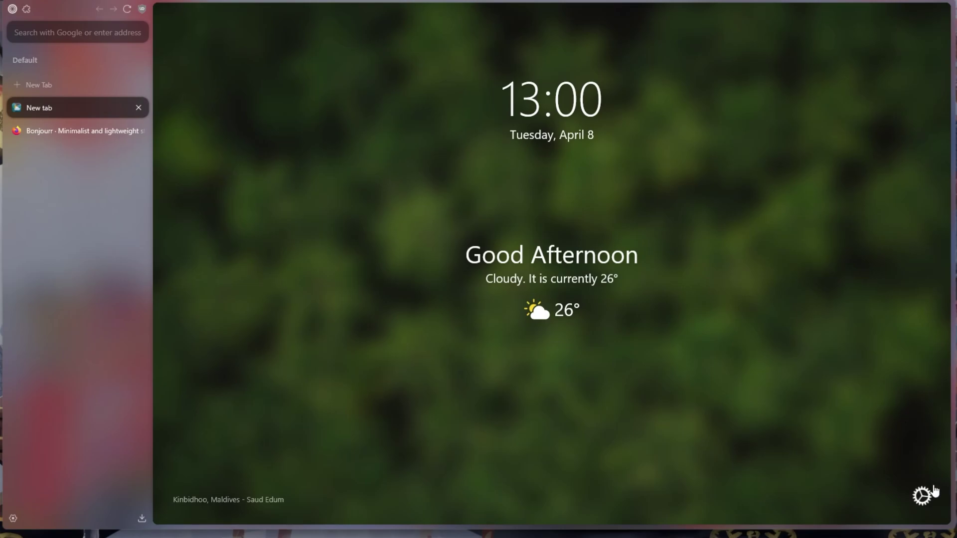
pyautogui.click(922, 496)
pyautogui.click(881, 170)
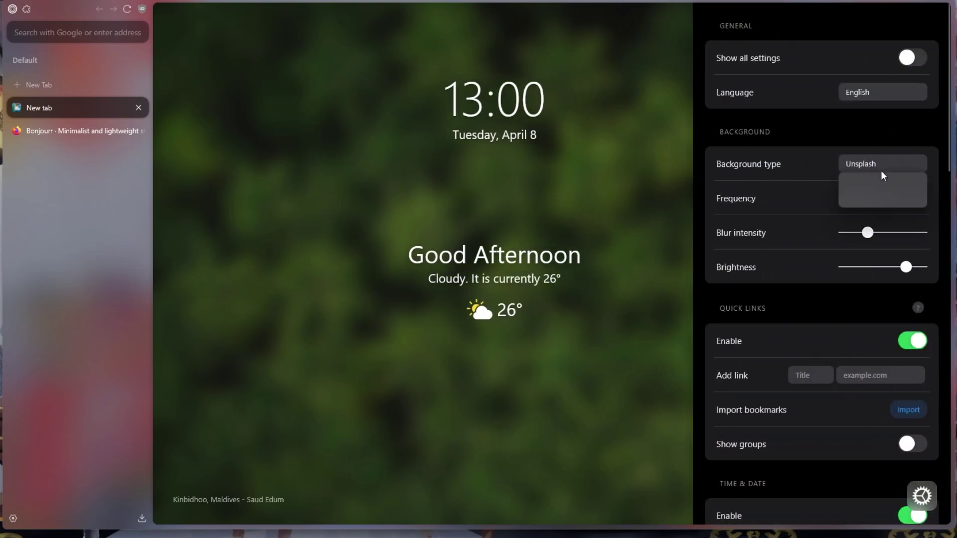
pyautogui.click(868, 196)
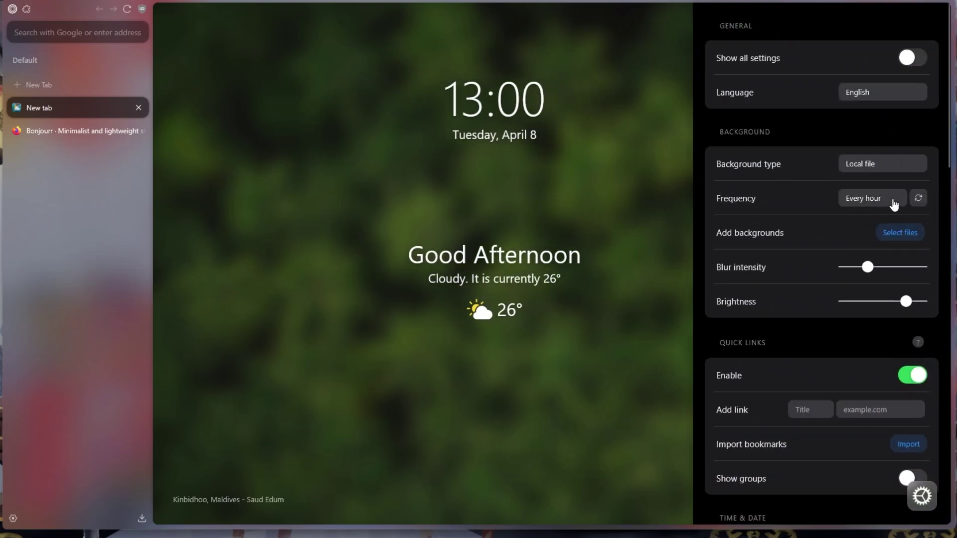
# - Upload Pictures > Wallpaper > wallhaven-1p6d79 as the new tab background
pyautogui.click(901, 233)
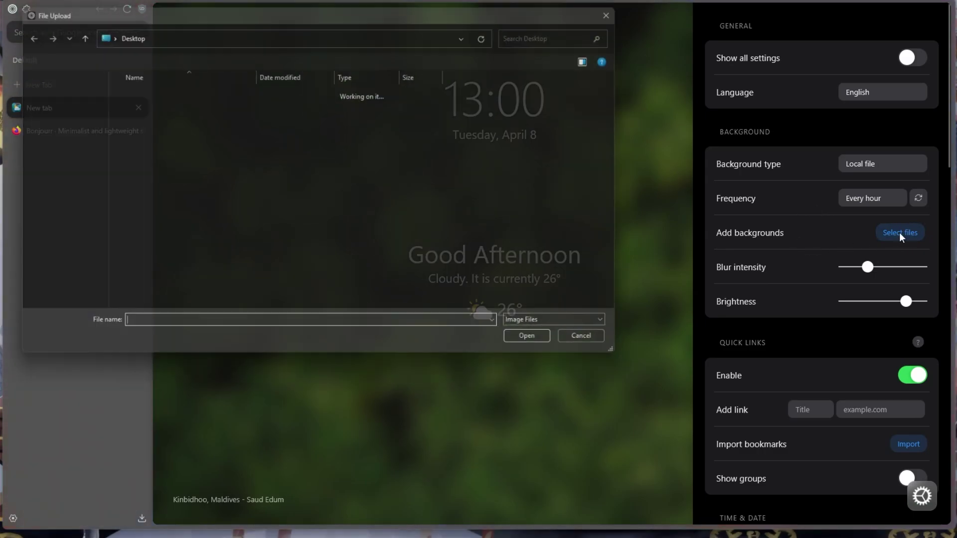
pyautogui.click(48, 167)
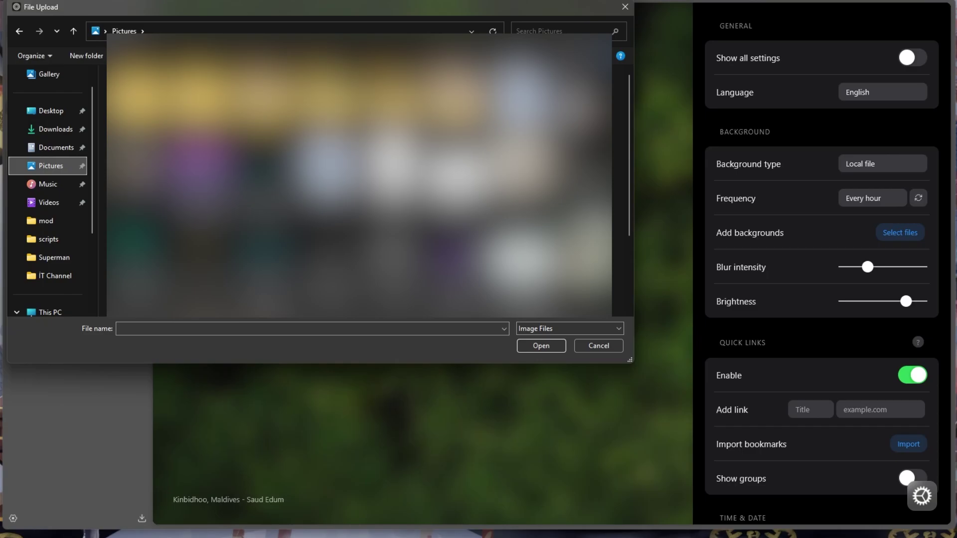
pyautogui.doubleClick(229, 133)
pyautogui.click(198, 113)
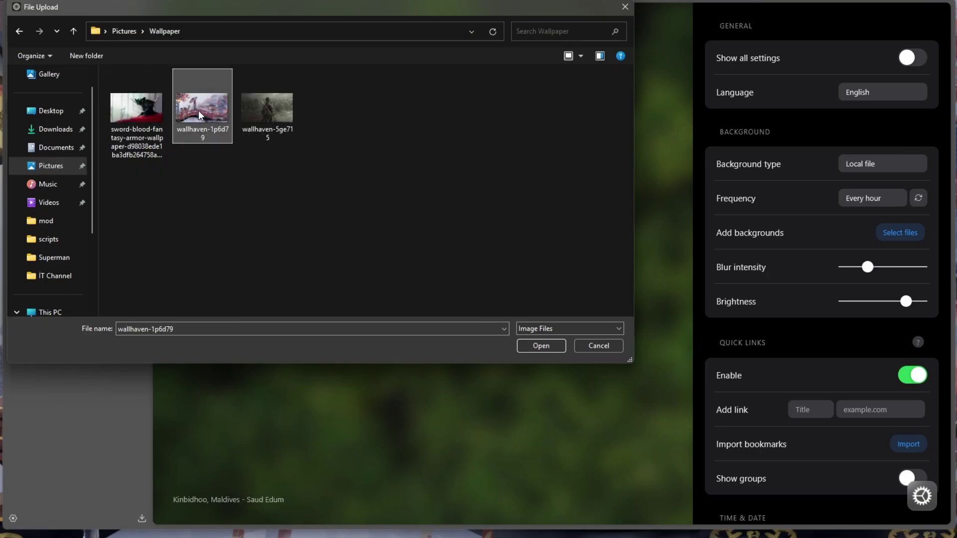
pyautogui.doubleClick(198, 110)
# - Increase background blur, raise brightness to near maximum, and enable the Bonjourr search bar
pyautogui.click(615, 314)
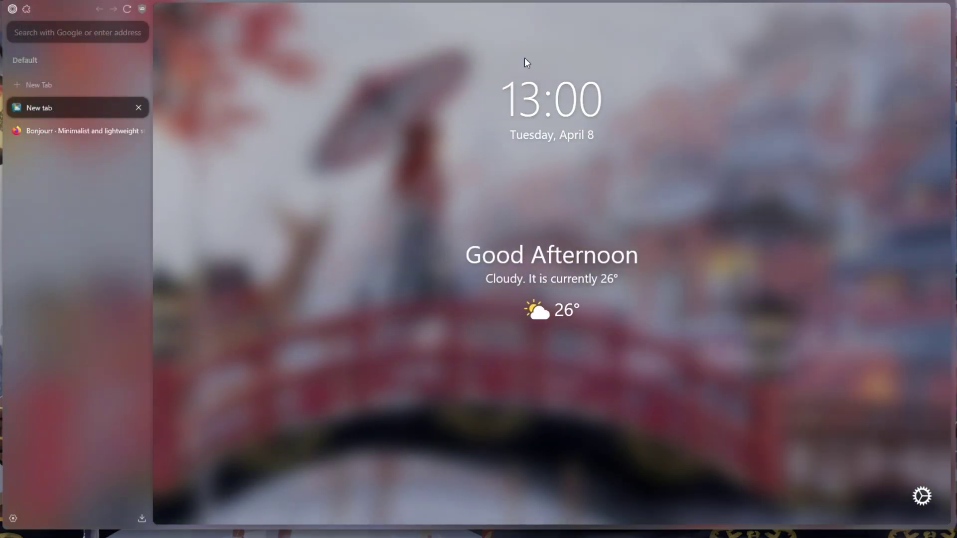
pyautogui.press('Escape')
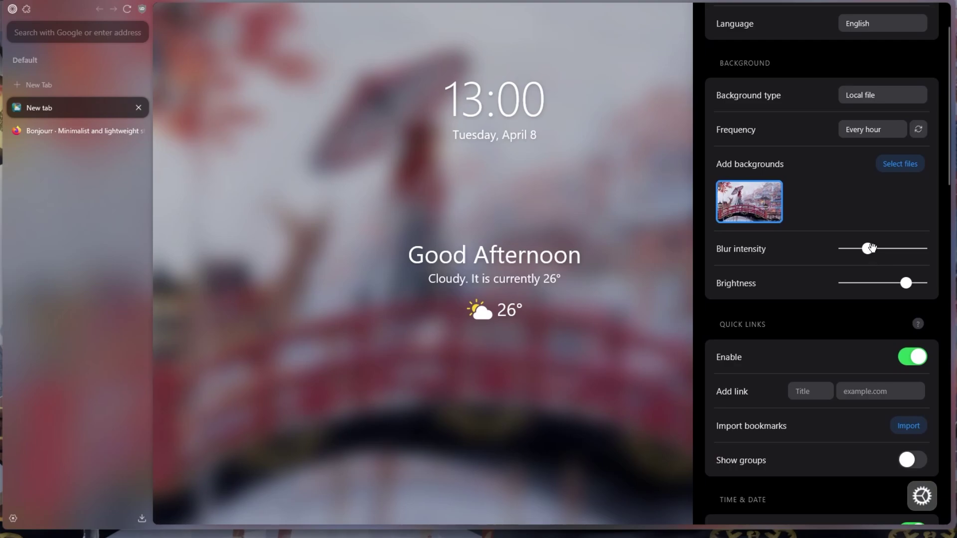
pyautogui.moveTo(871, 249)
pyautogui.mouseDown()
pyautogui.moveTo(911, 249)
pyautogui.moveTo(861, 250)
pyautogui.moveTo(869, 258)
pyautogui.mouseUp()
pyautogui.moveTo(905, 287)
pyautogui.mouseDown()
pyautogui.moveTo(872, 284)
pyautogui.moveTo(923, 285)
pyautogui.moveTo(898, 284)
pyautogui.moveTo(912, 285)
pyautogui.mouseUp()
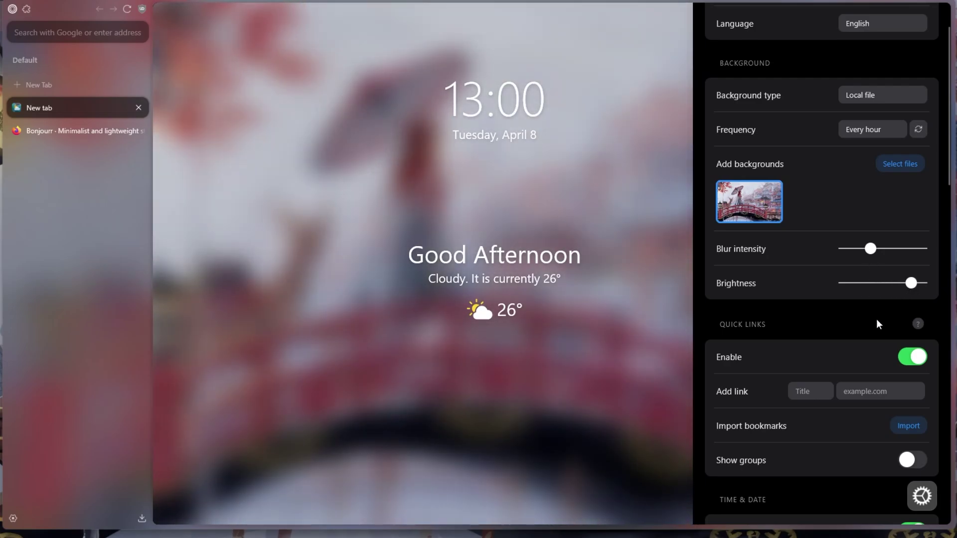
pyautogui.scroll(-3, 870, 316)
pyautogui.scroll(-10, 869, 312)
pyautogui.click(913, 335)
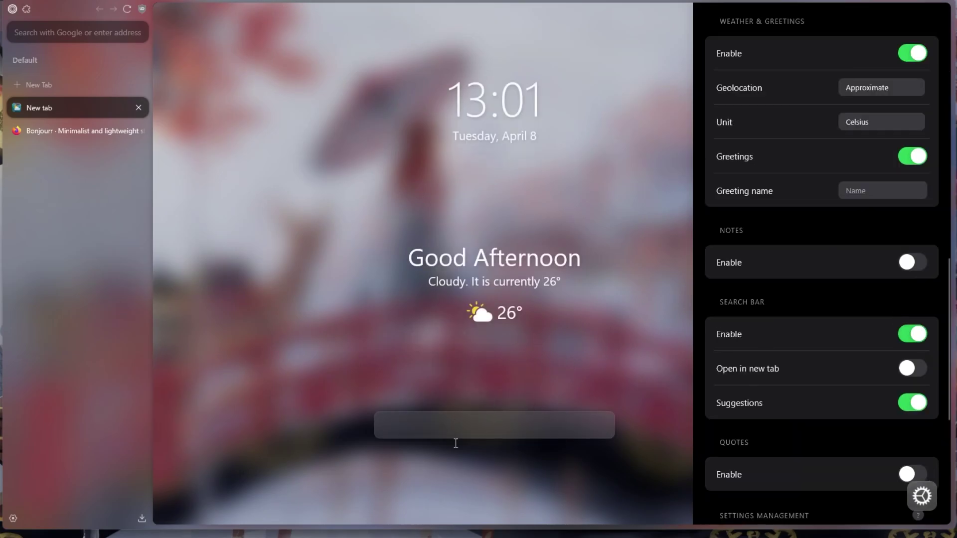
# - Turn the Bonjourr search bar back off and close the settings panel
pyautogui.click(904, 335)
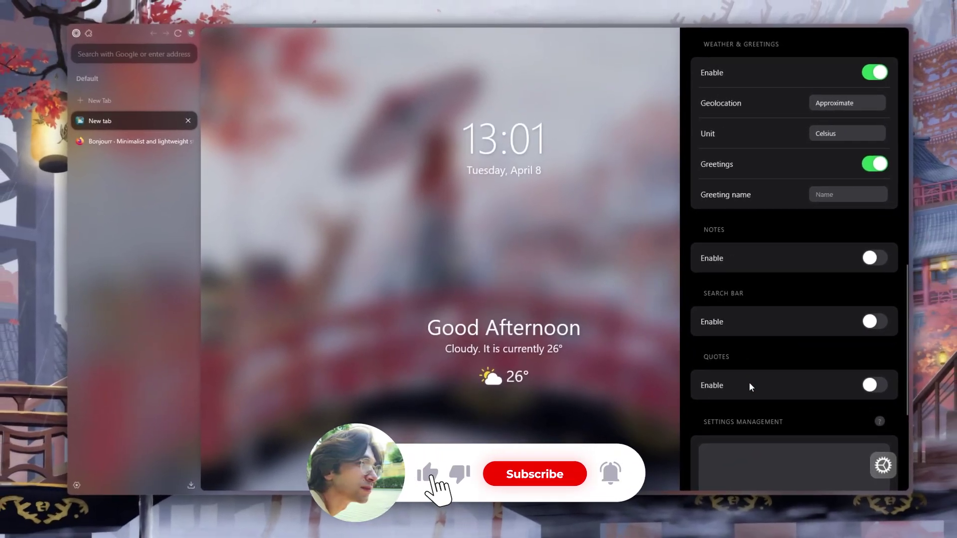
pyautogui.click(699, 349)
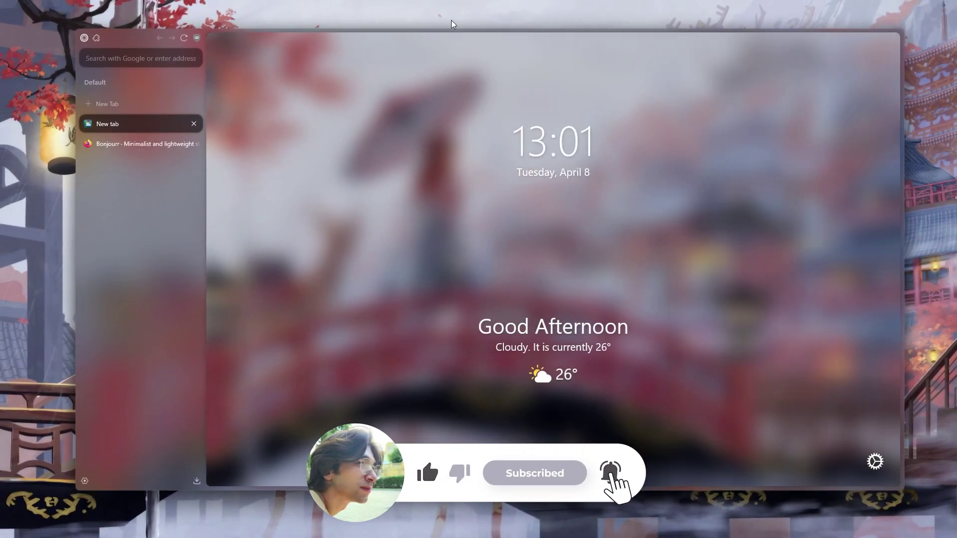